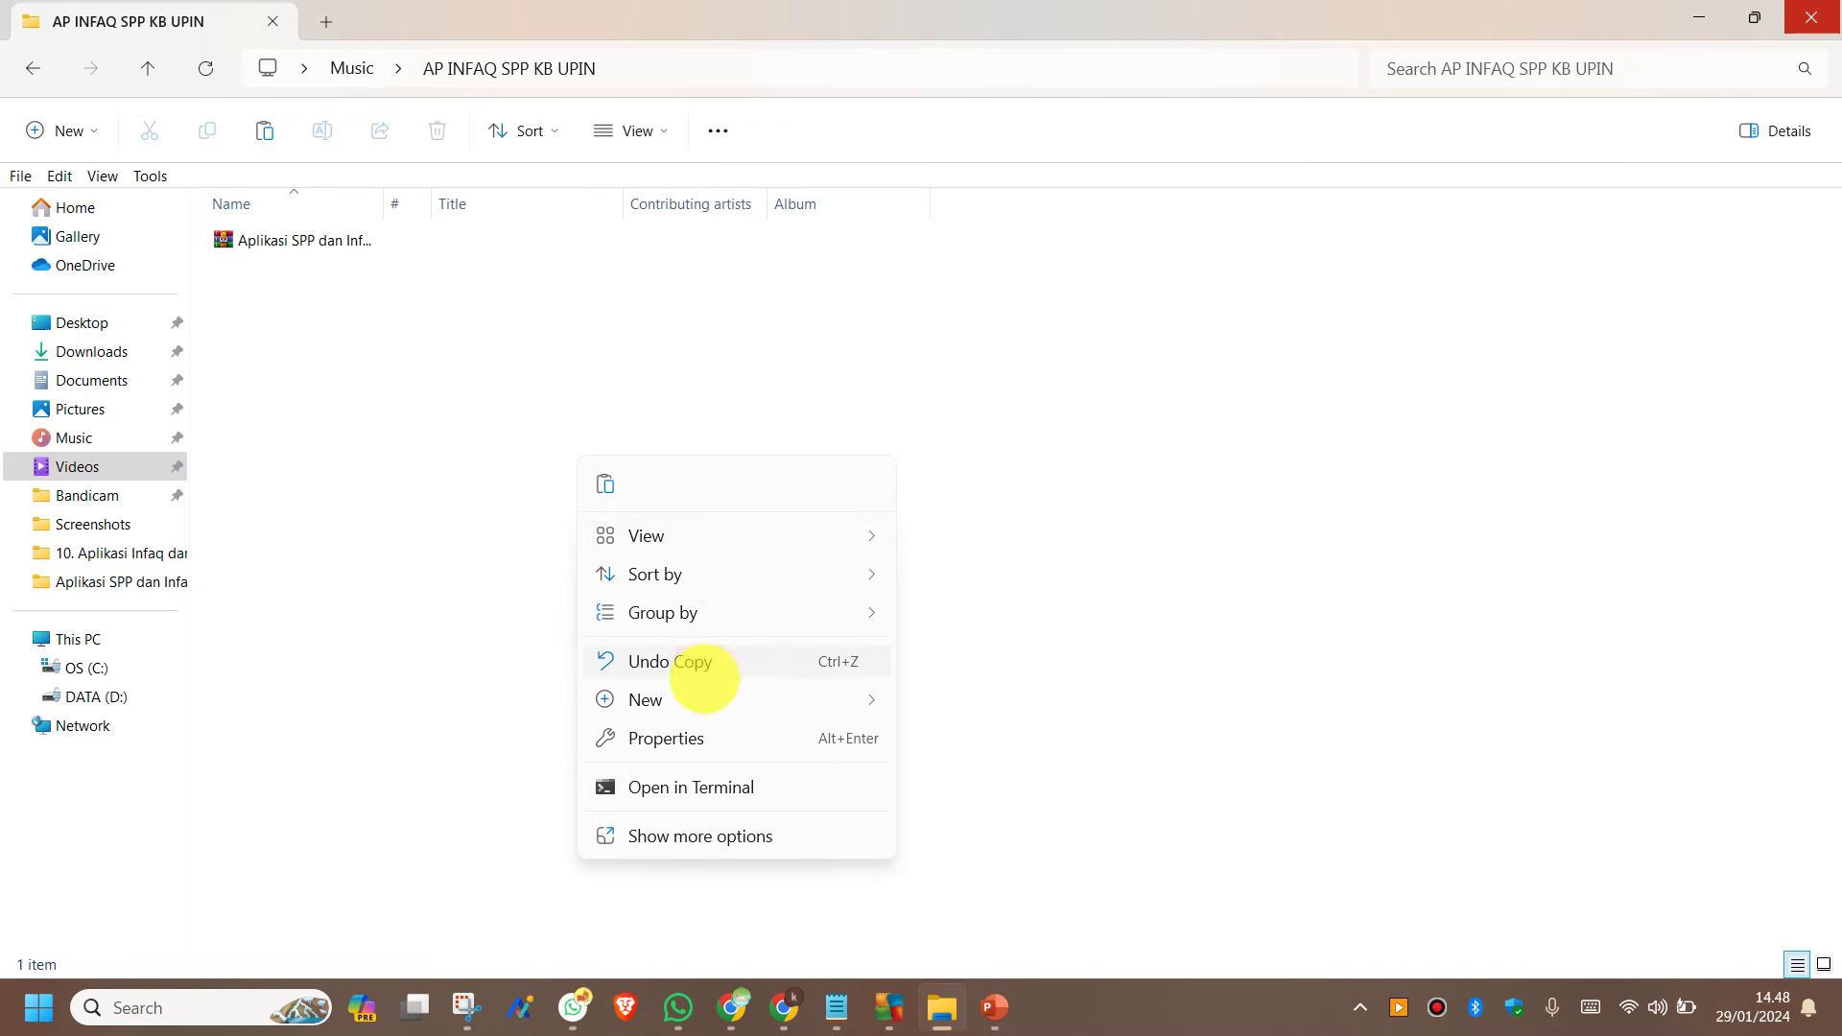
Switch the folder view to Extra large icons and select the RAR archive.
mouse_move(701, 700)
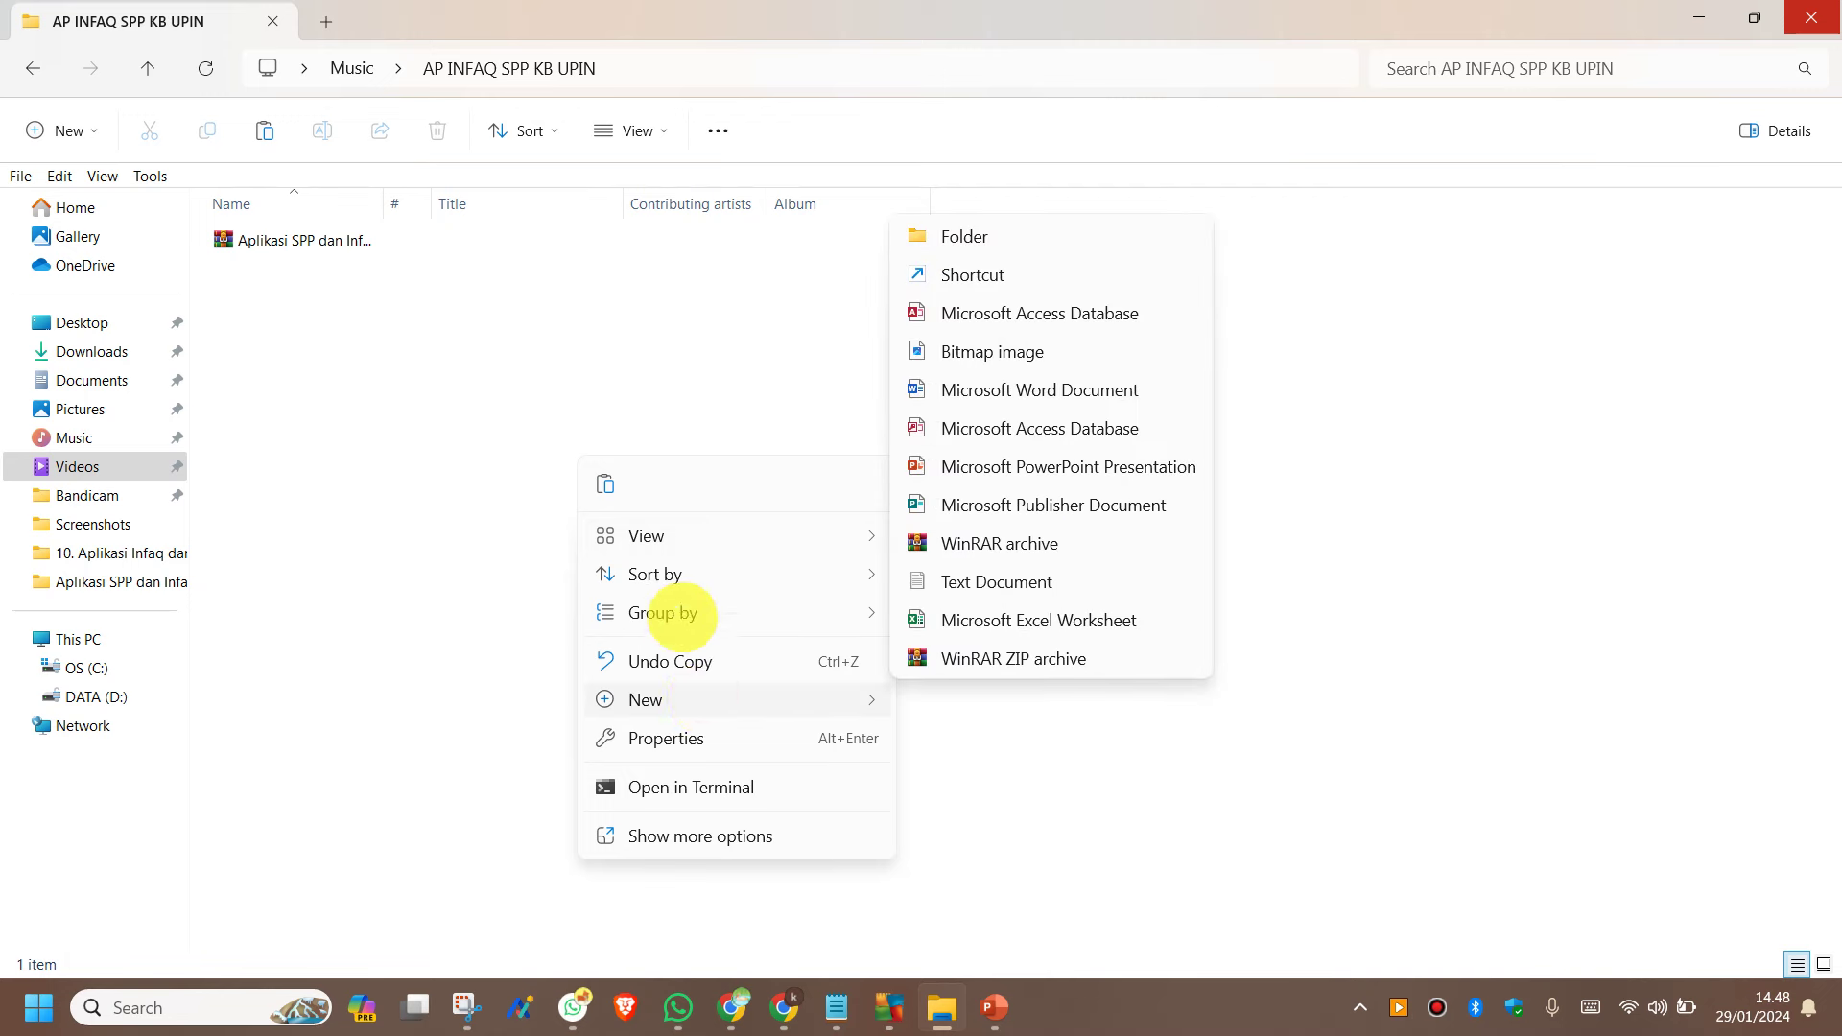
mouse_move(794, 530)
click(984, 529)
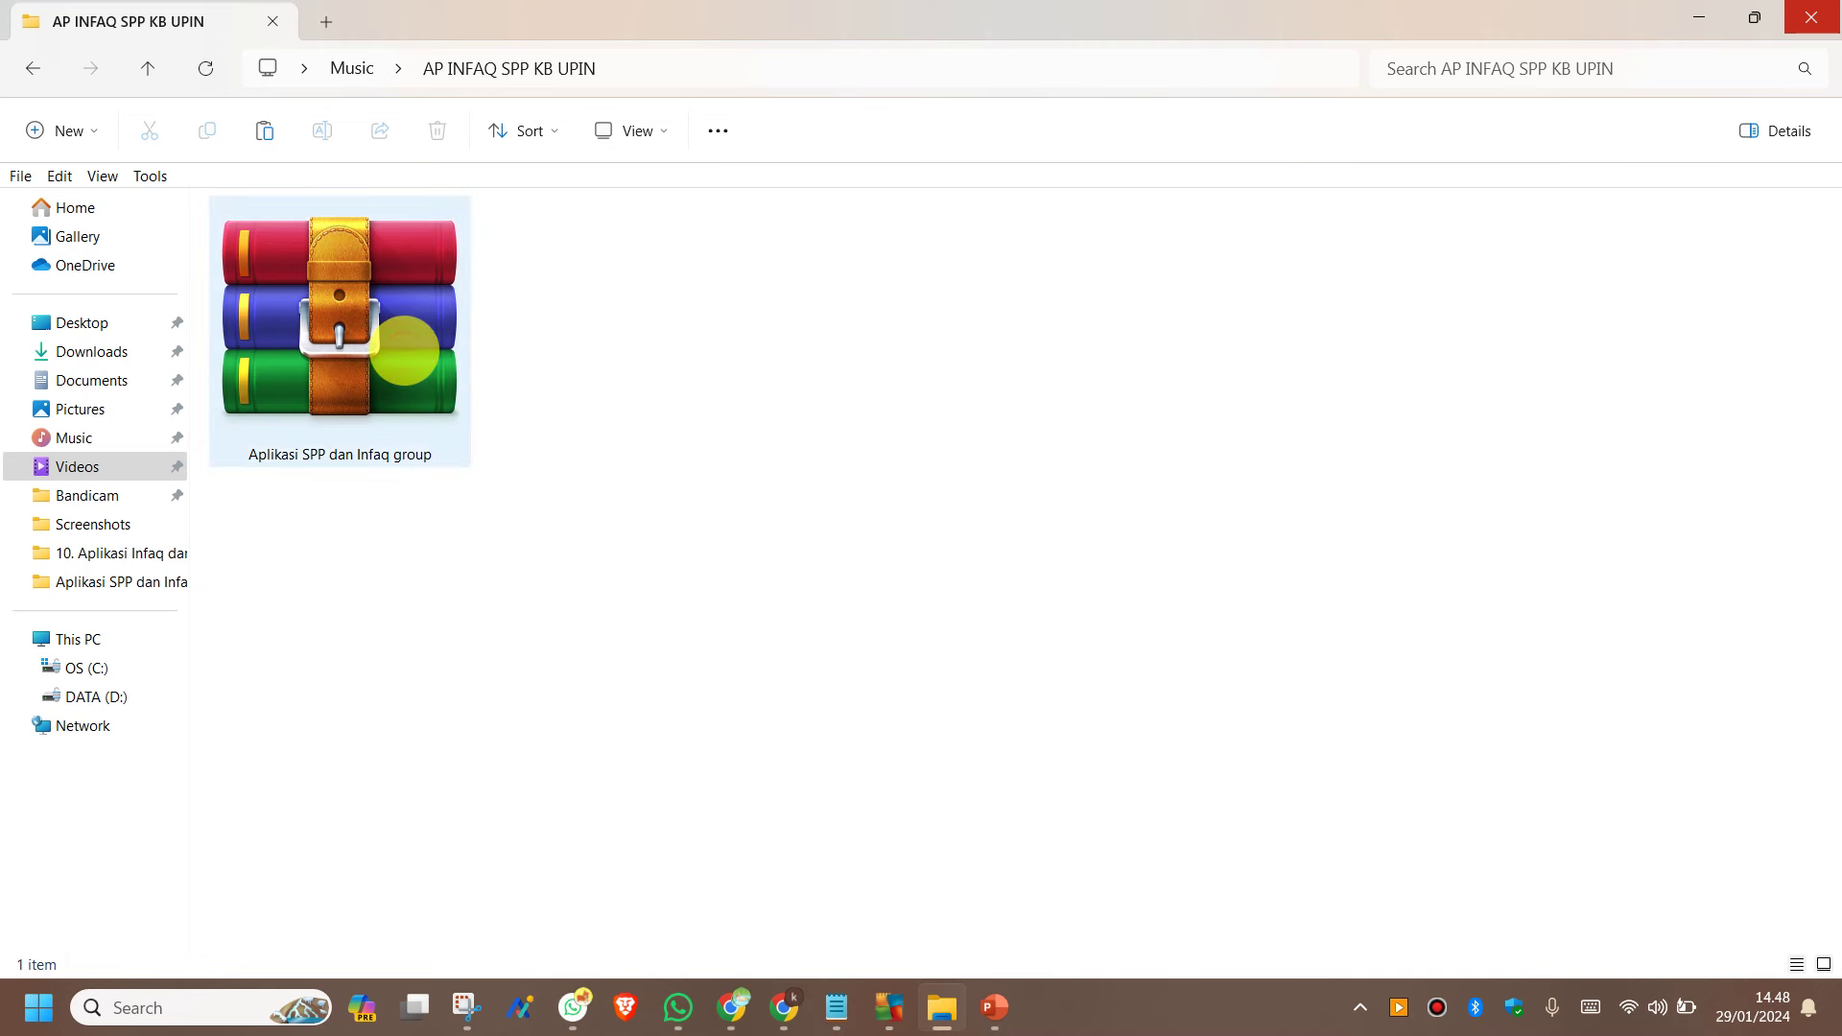
click(404, 350)
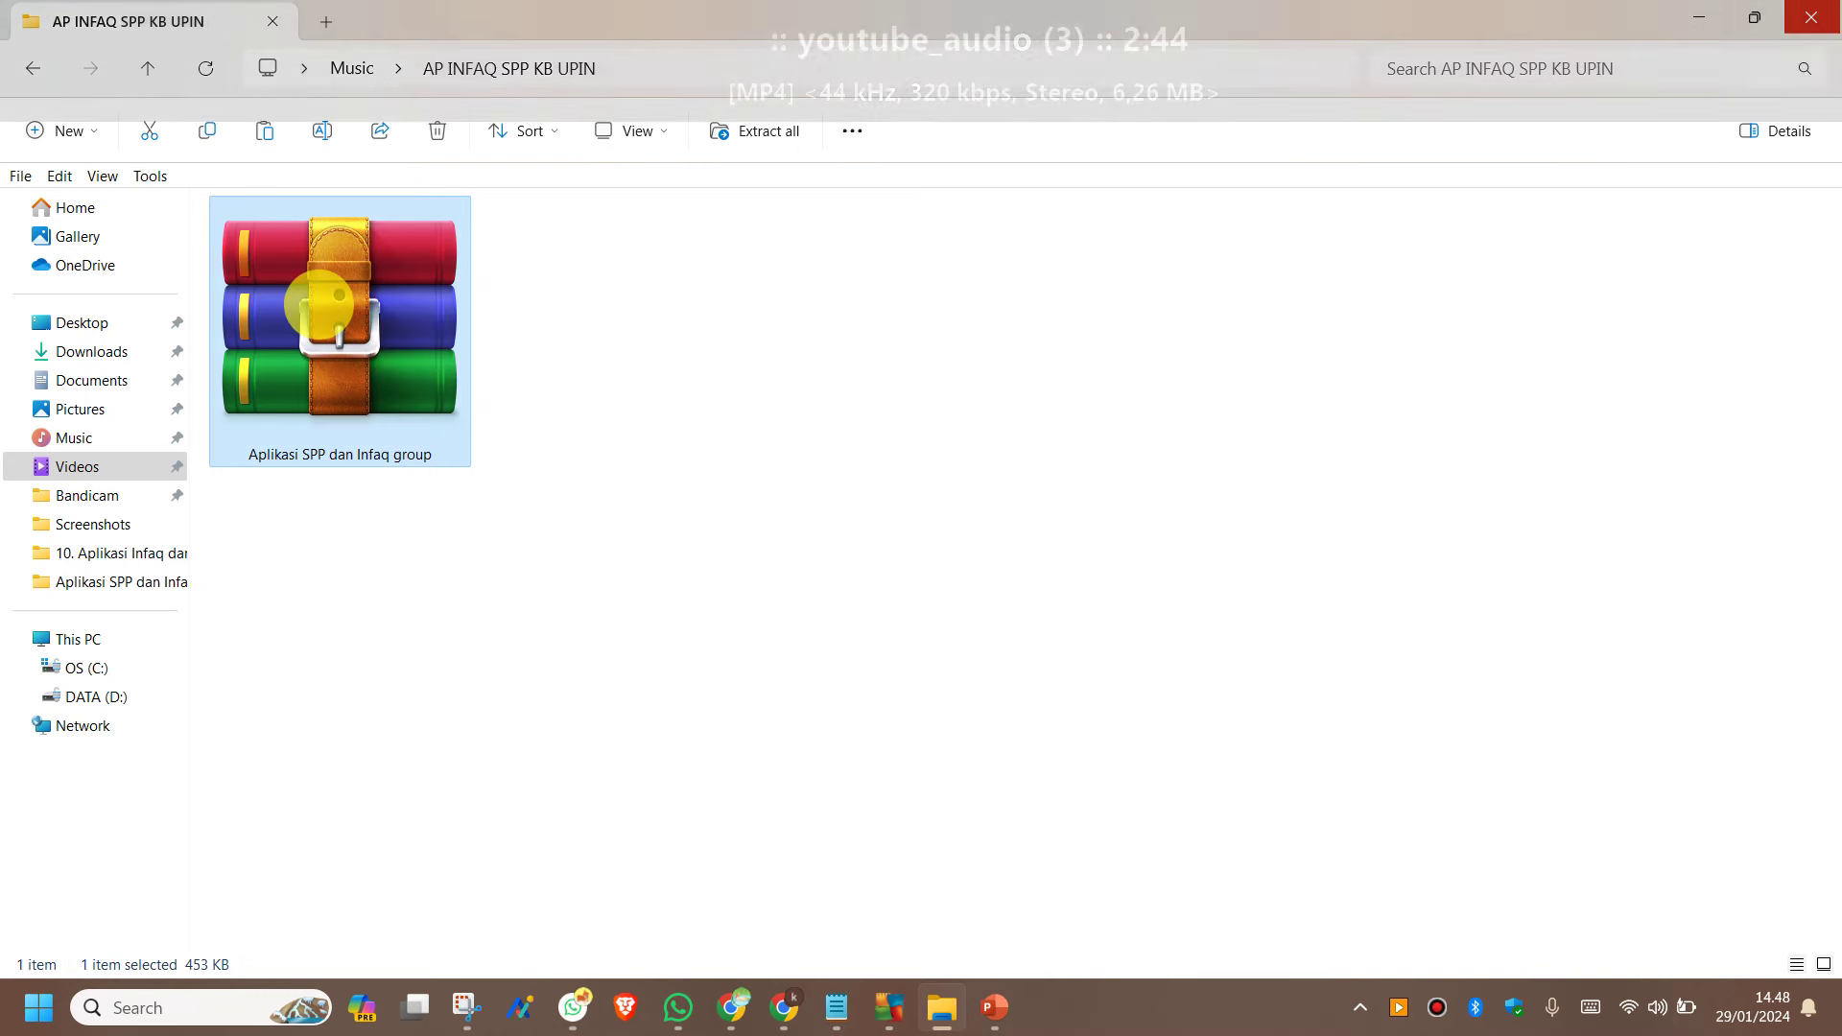
Extract the archive here with WinRAR and select the new Aplikasi SPP dan Infaq group folder.
right_click(319, 303)
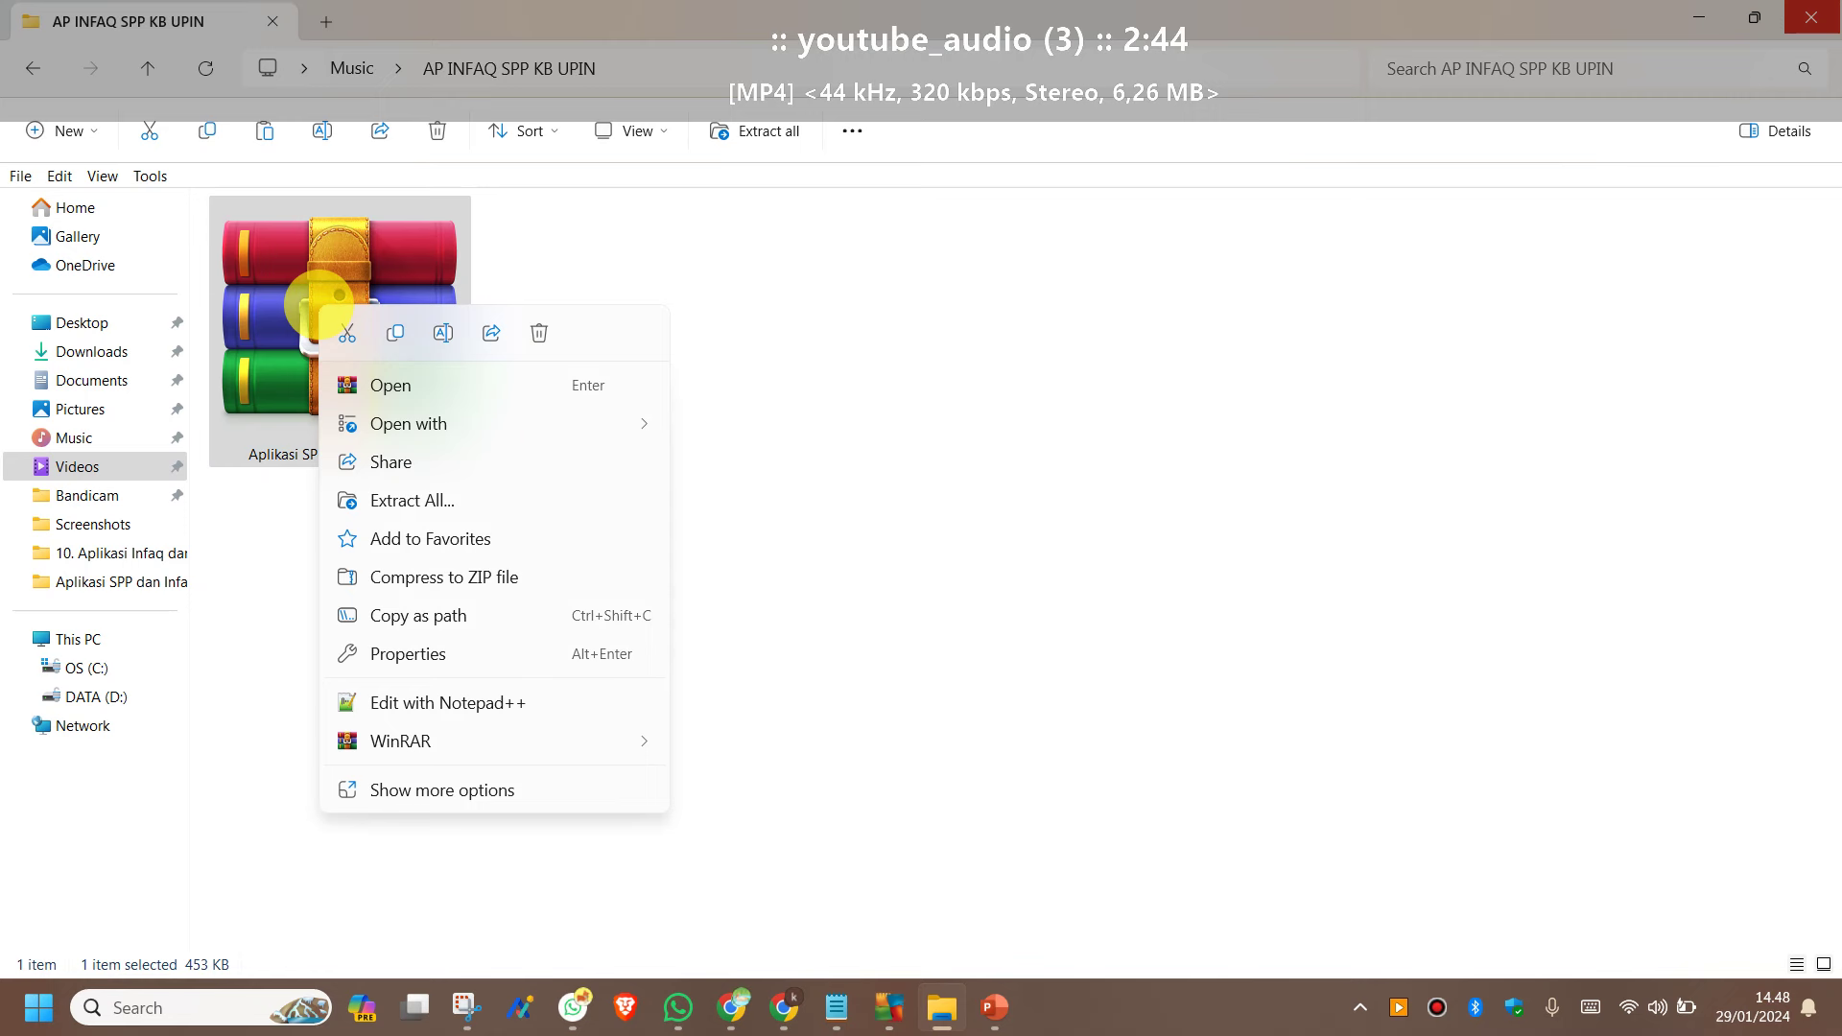
mouse_move(461, 745)
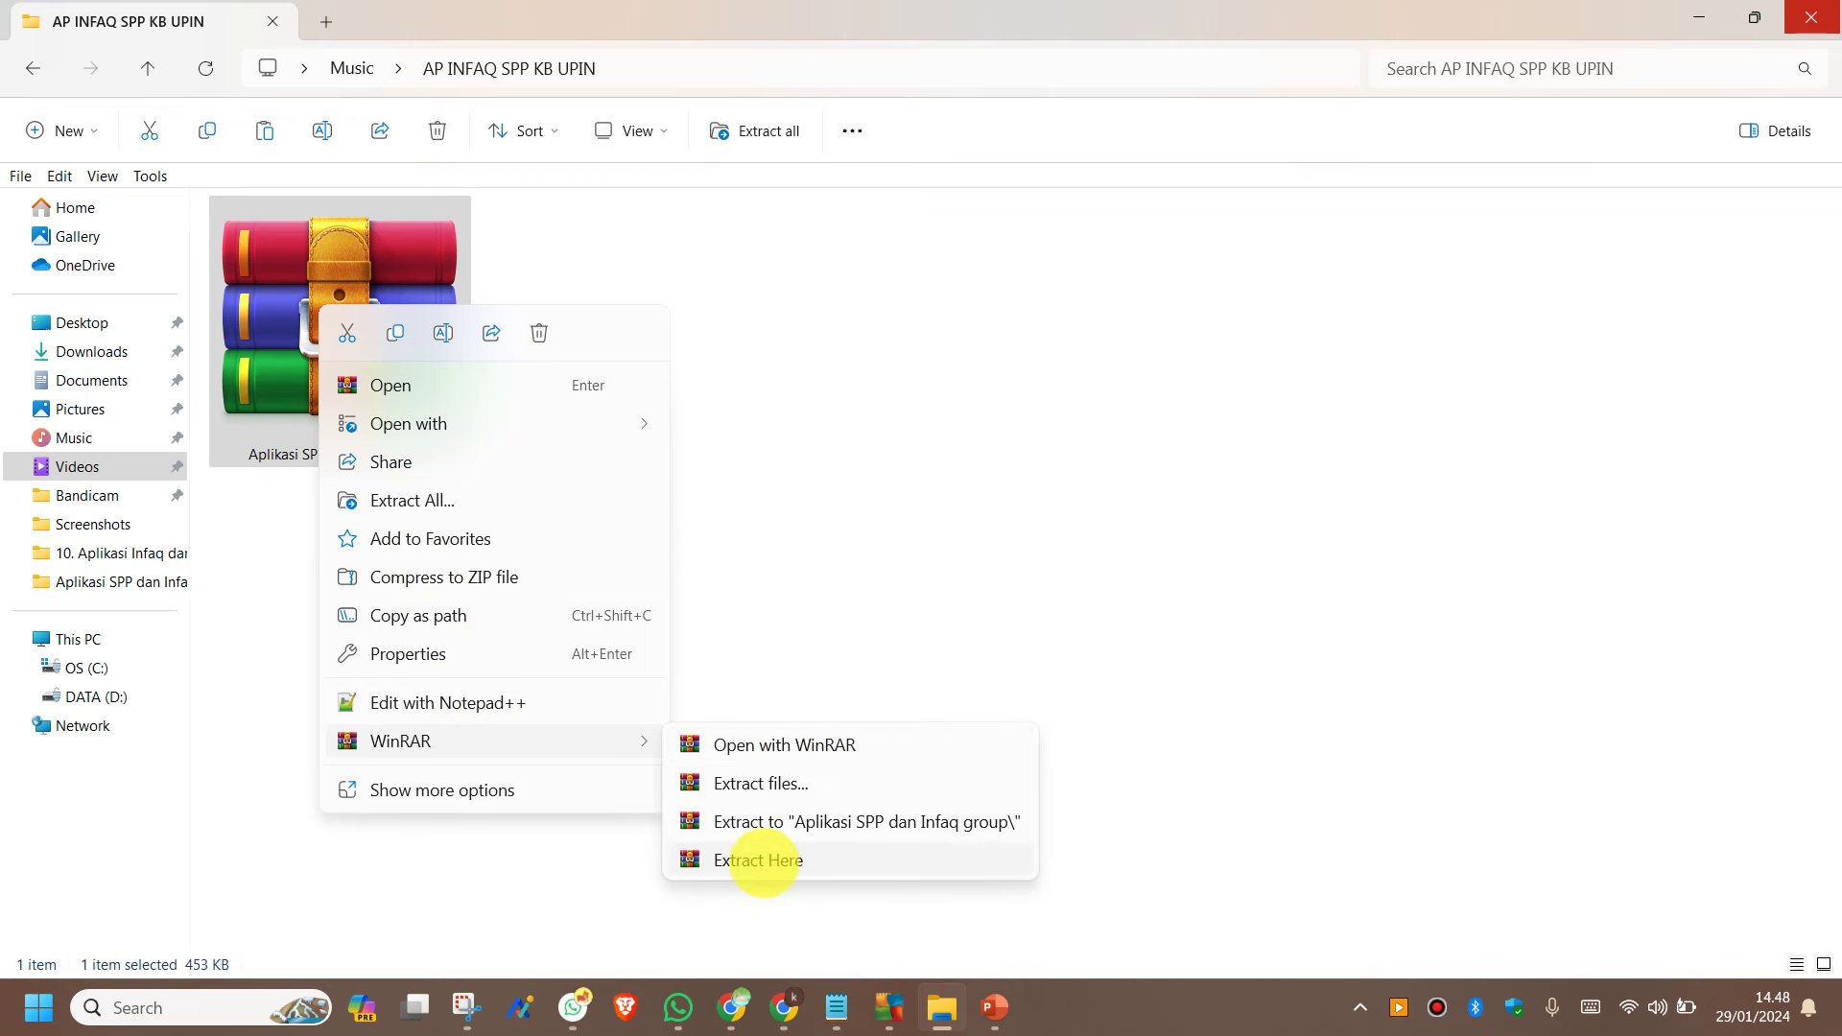
click(758, 860)
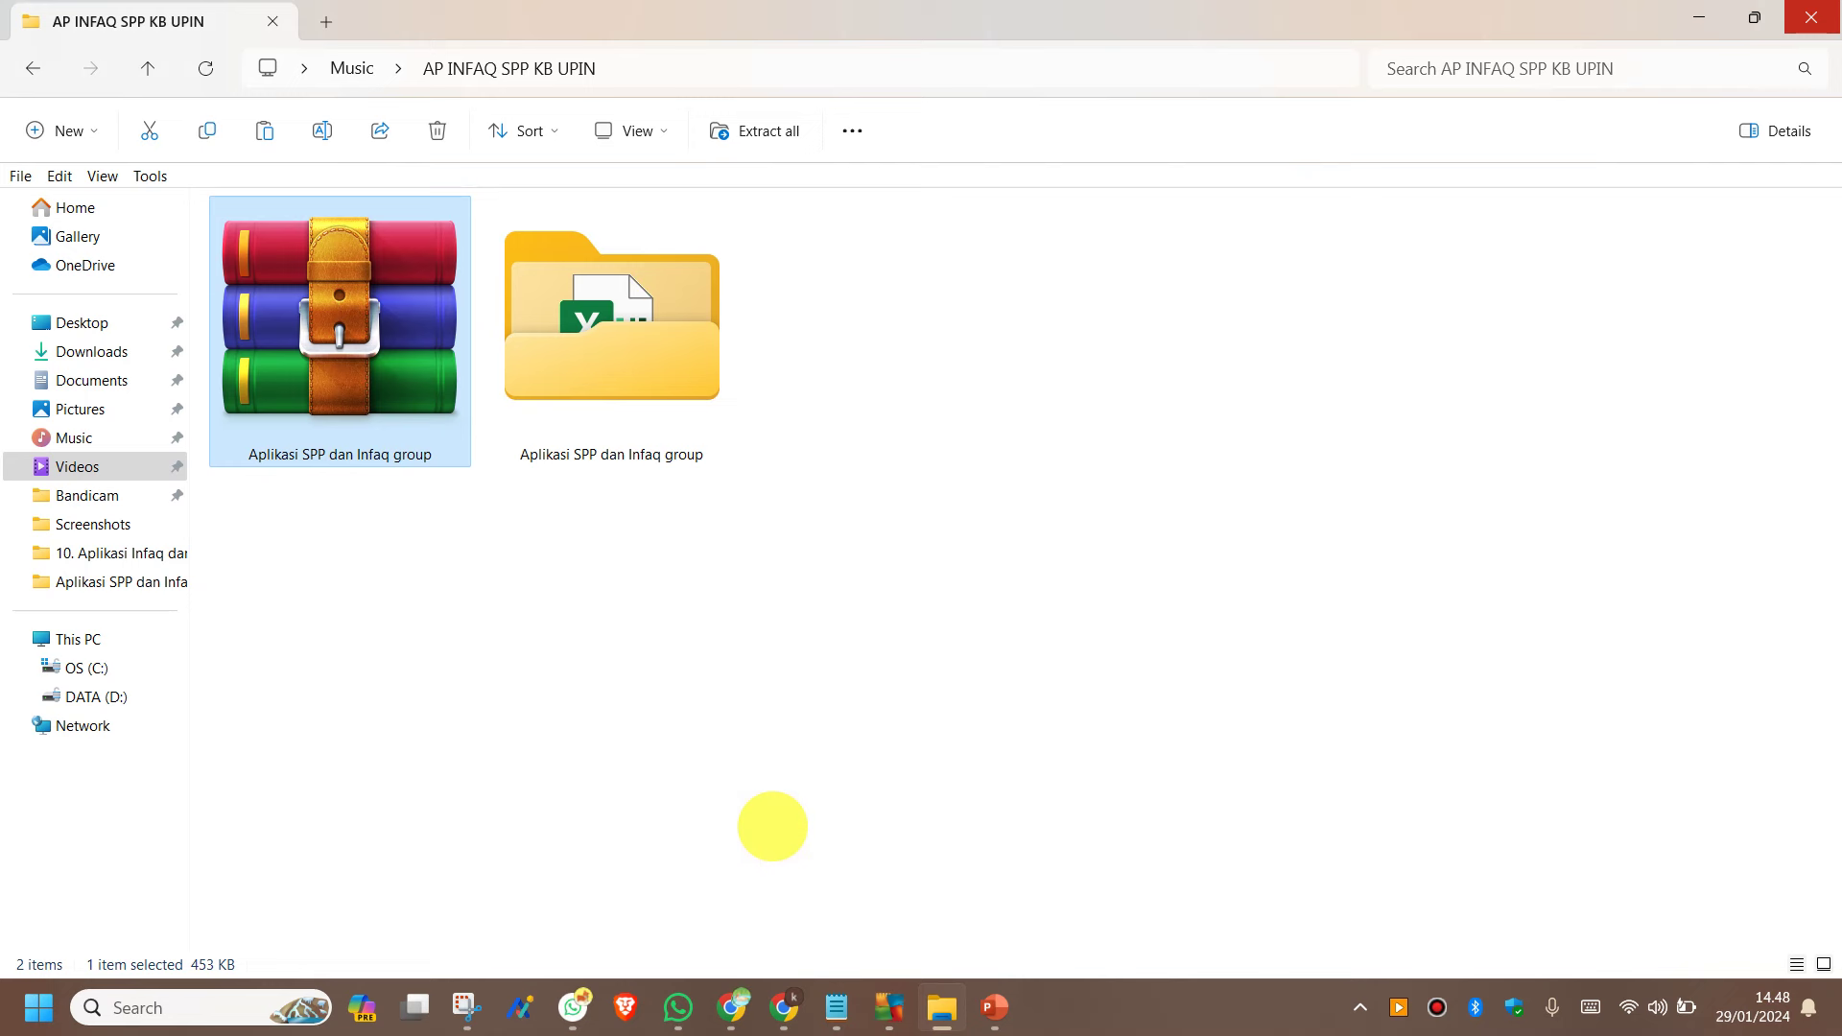
click(631, 363)
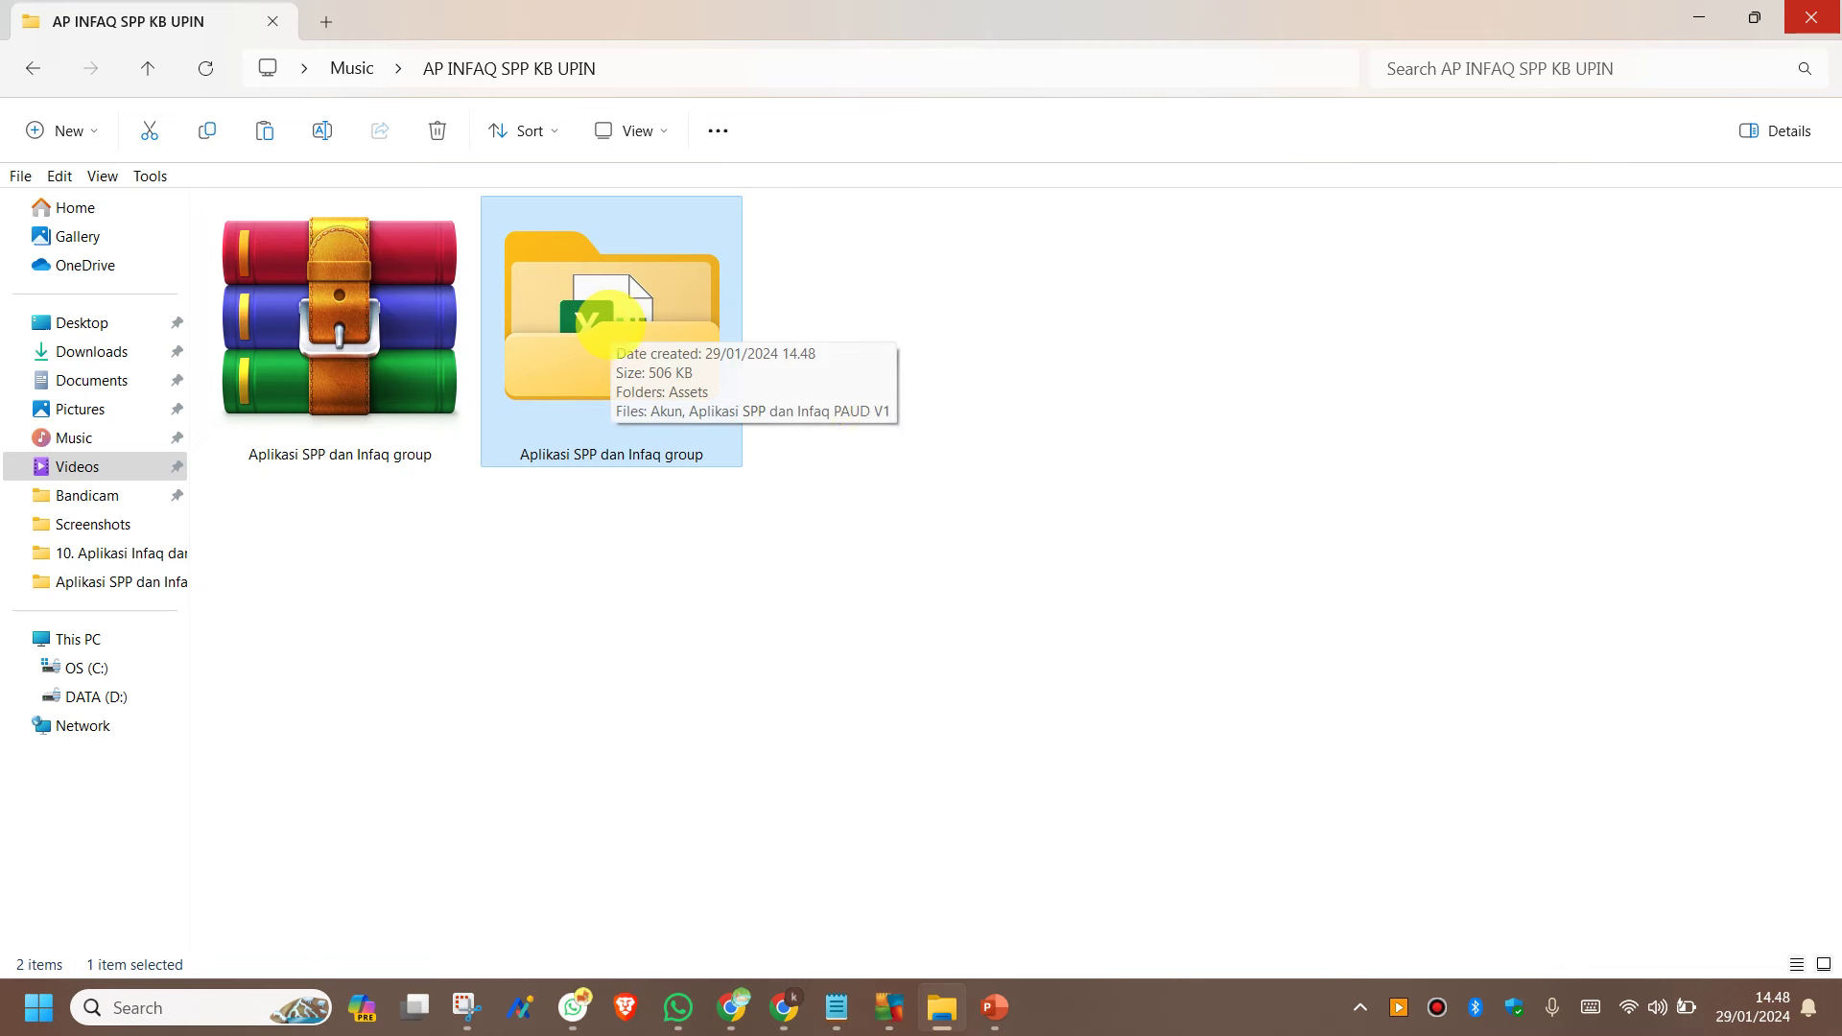
click(851, 545)
click(611, 381)
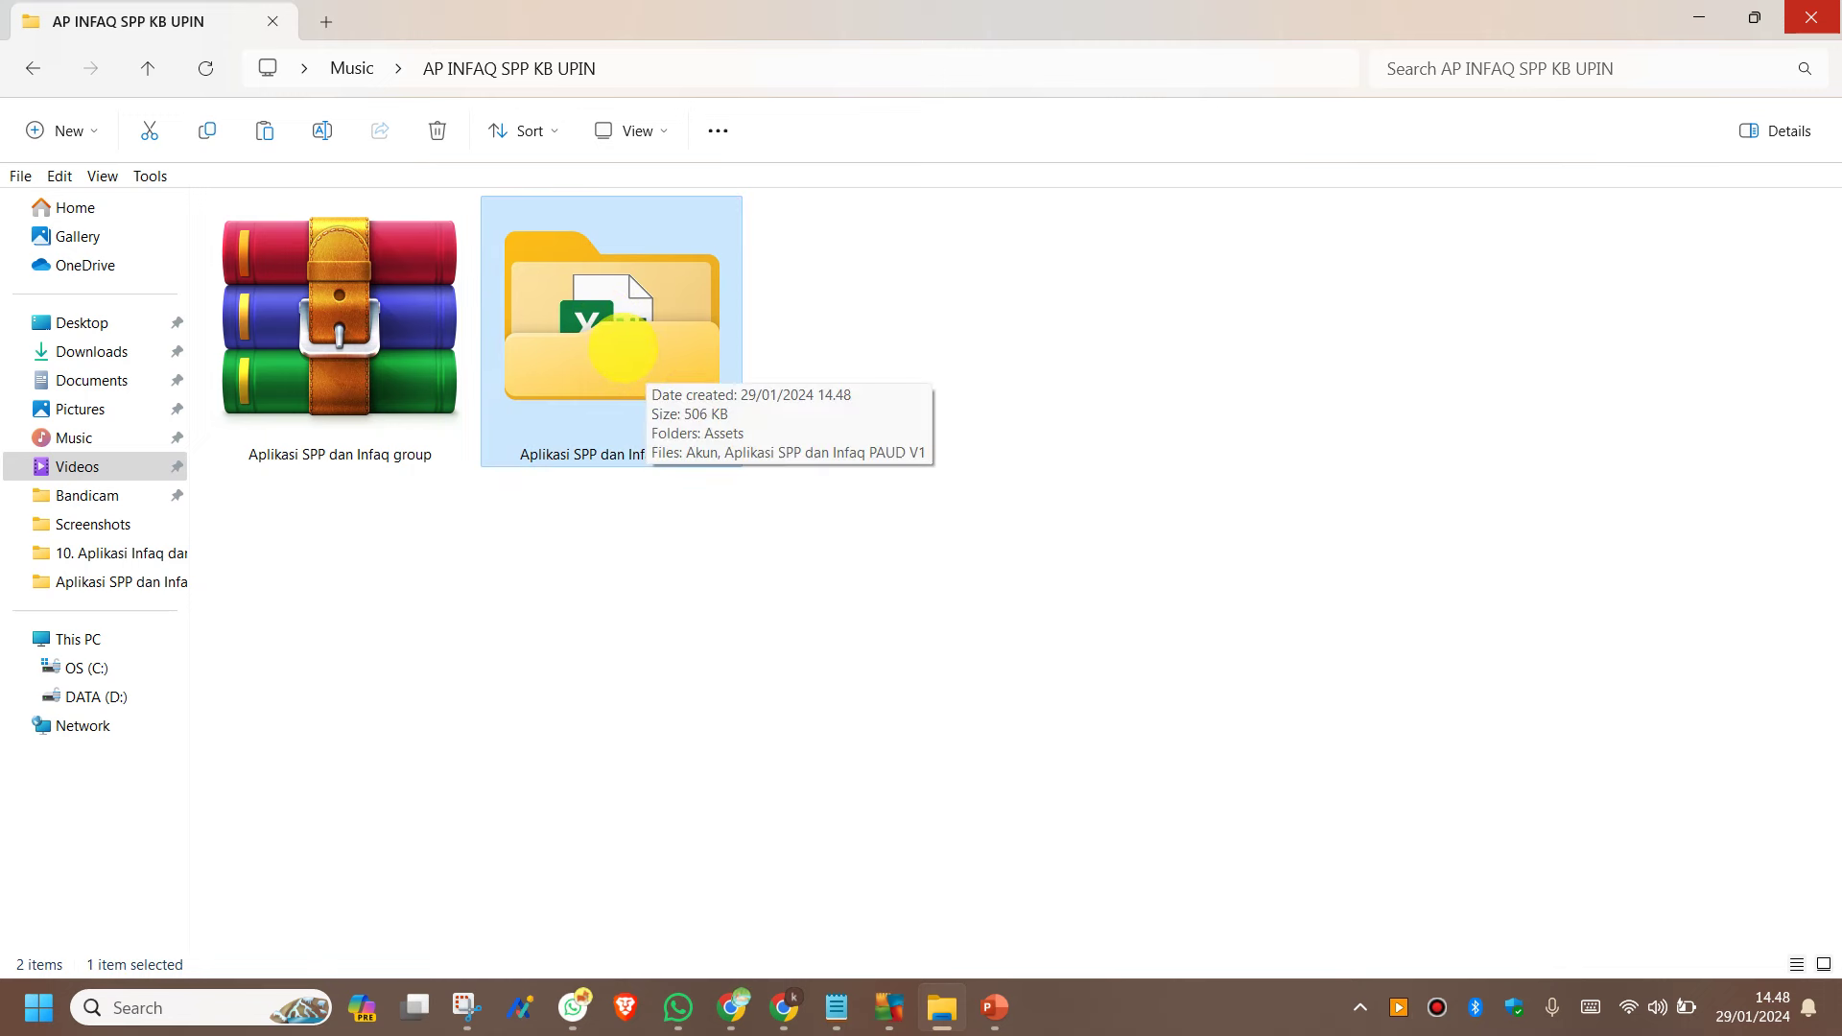
Open the extracted Aplikasi SPP dan Infaq group folder and switch it to Large icons.
double_click(625, 349)
right_click(624, 347)
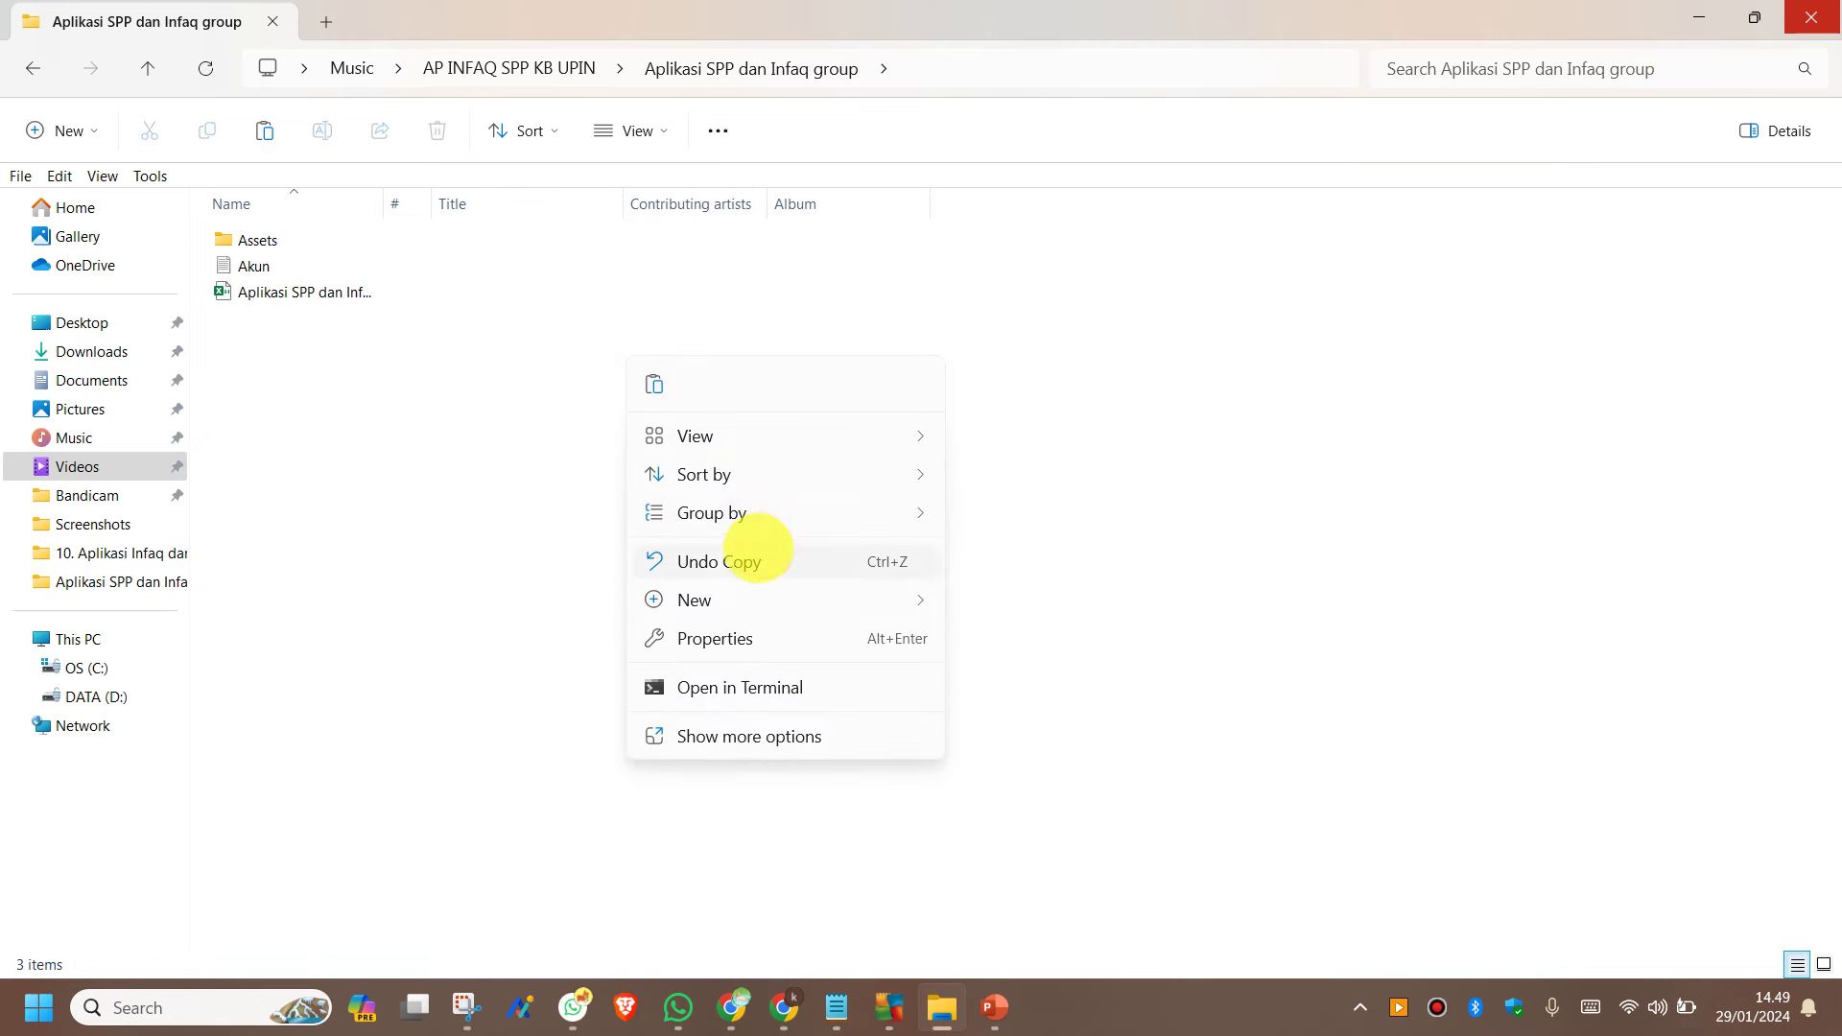
mouse_move(761, 599)
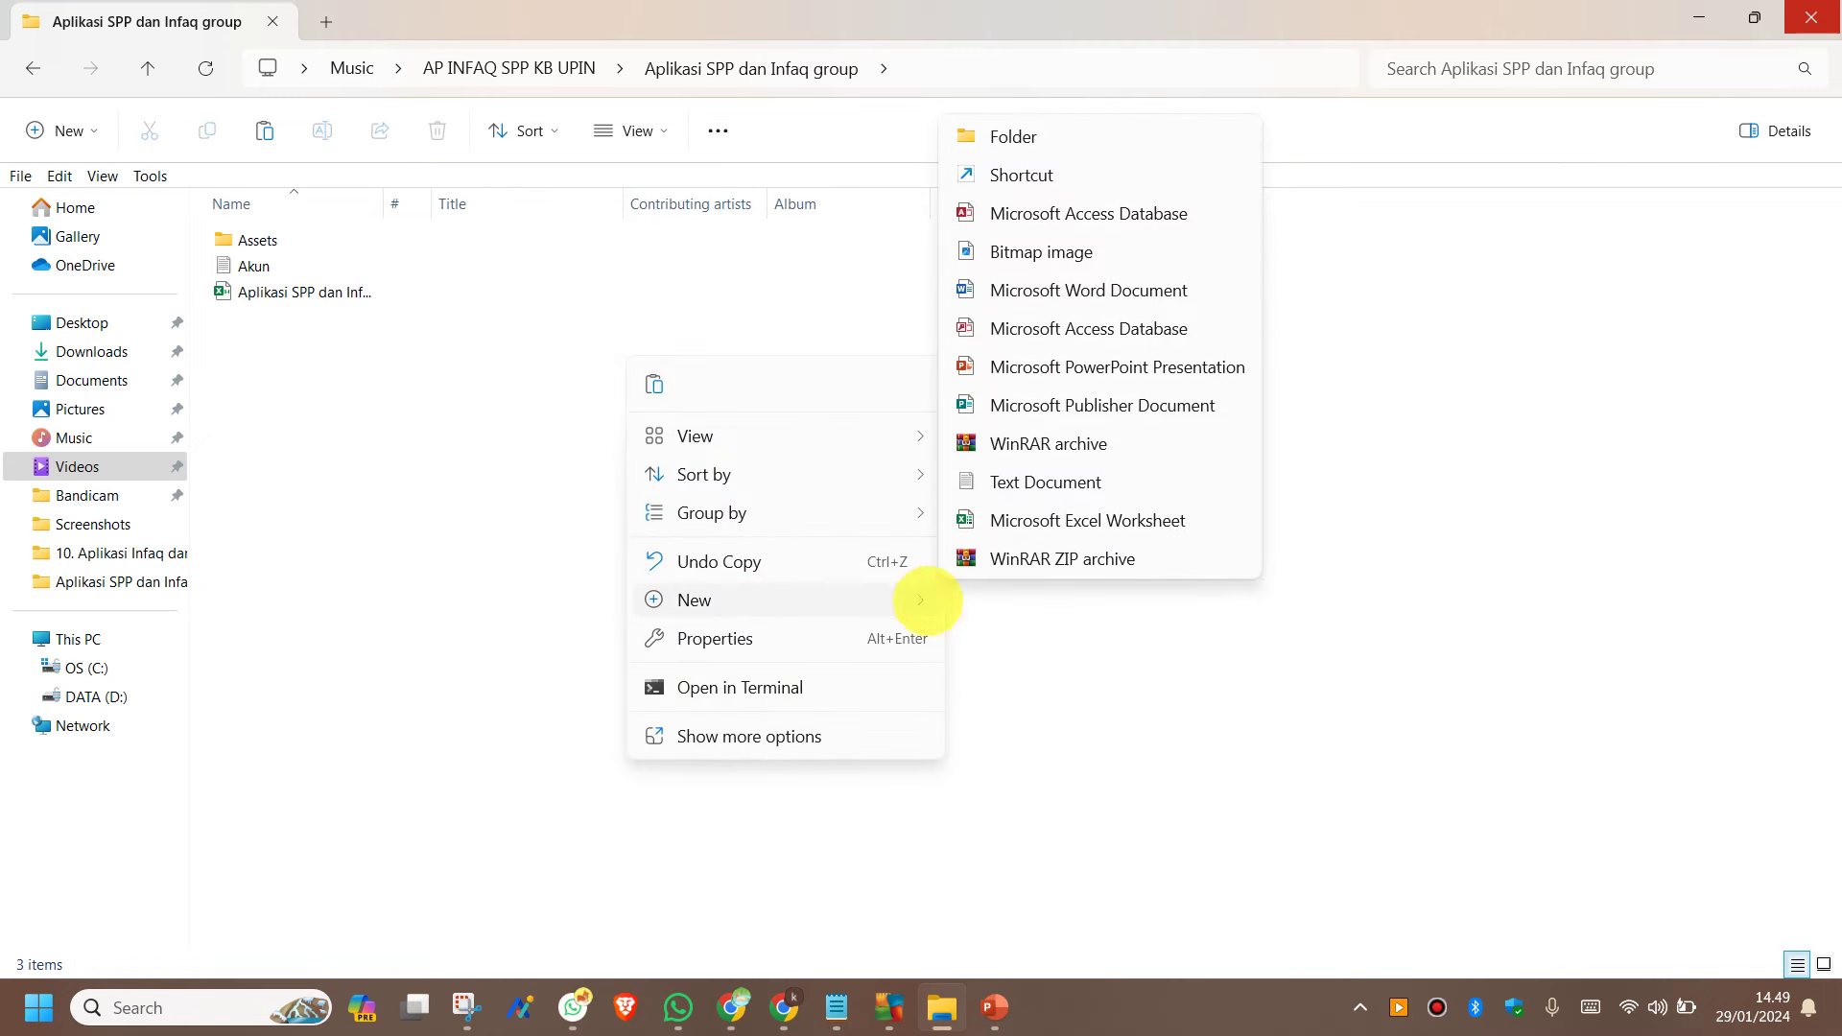
click(804, 423)
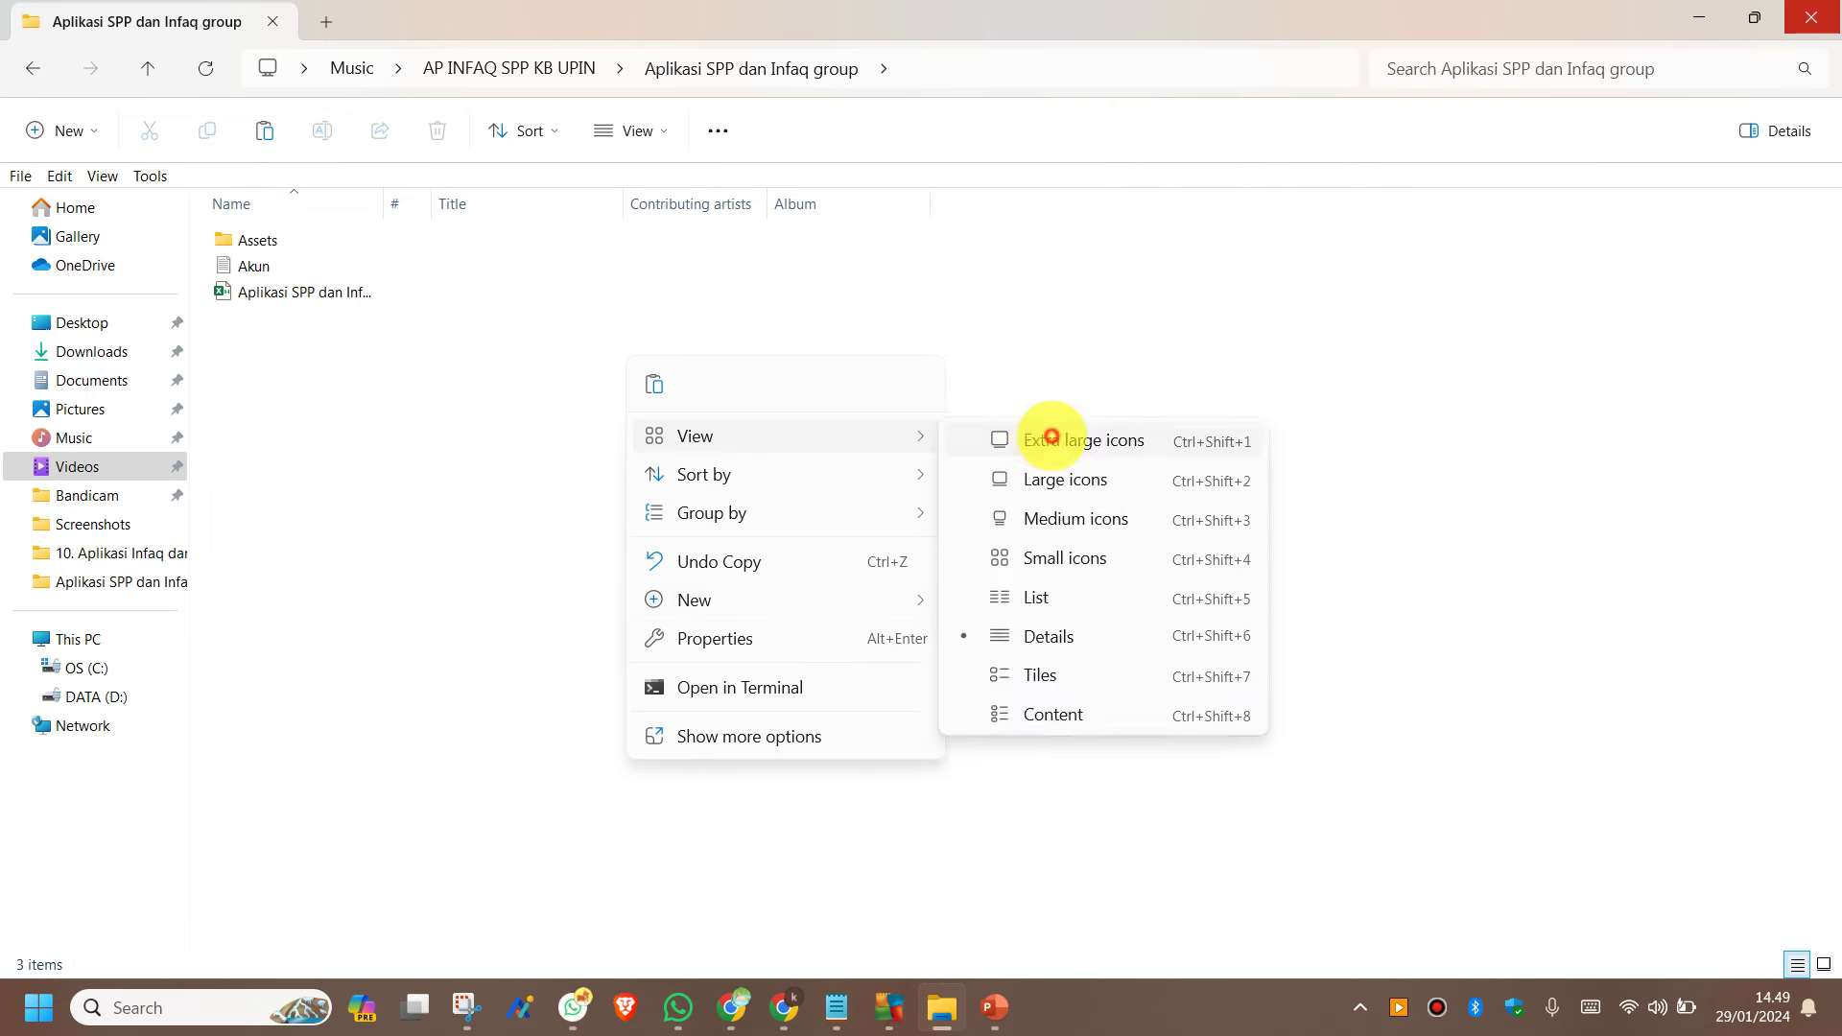
click(1043, 436)
Select the Assets folder, Akun file and PAUD V1 workbook in turn, then clear the selection.
click(396, 362)
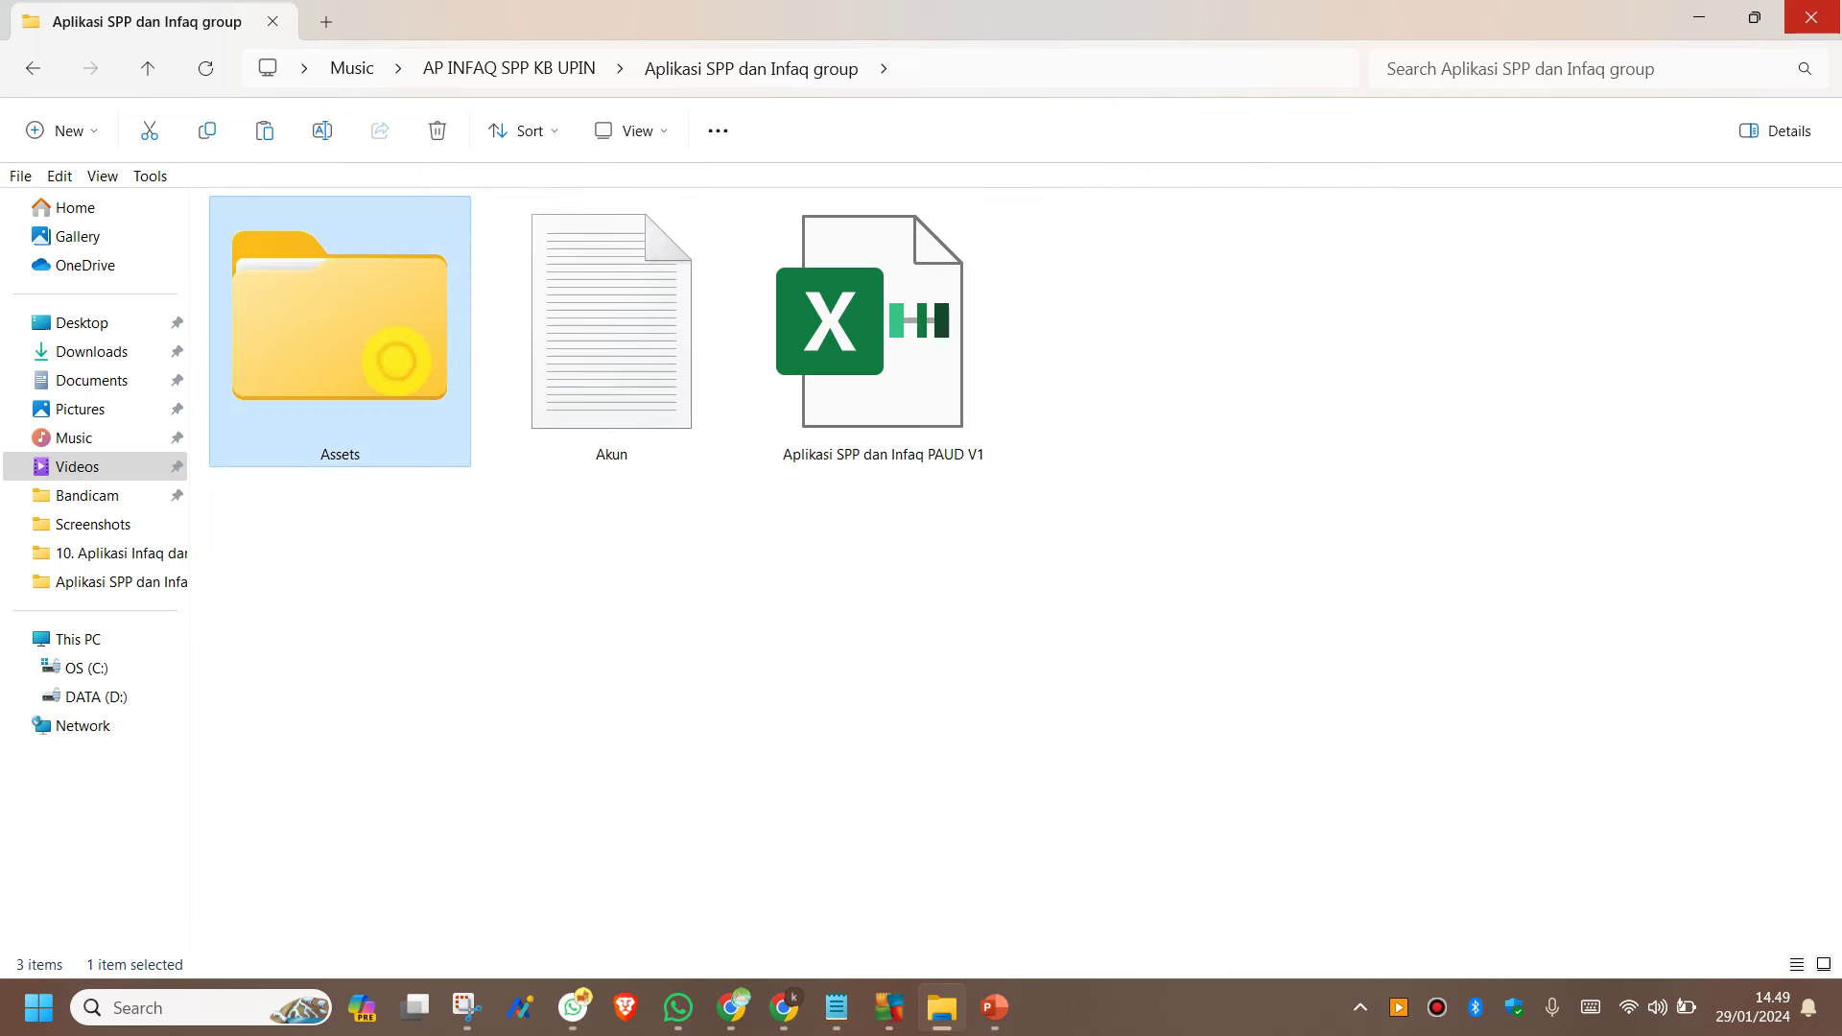
click(586, 351)
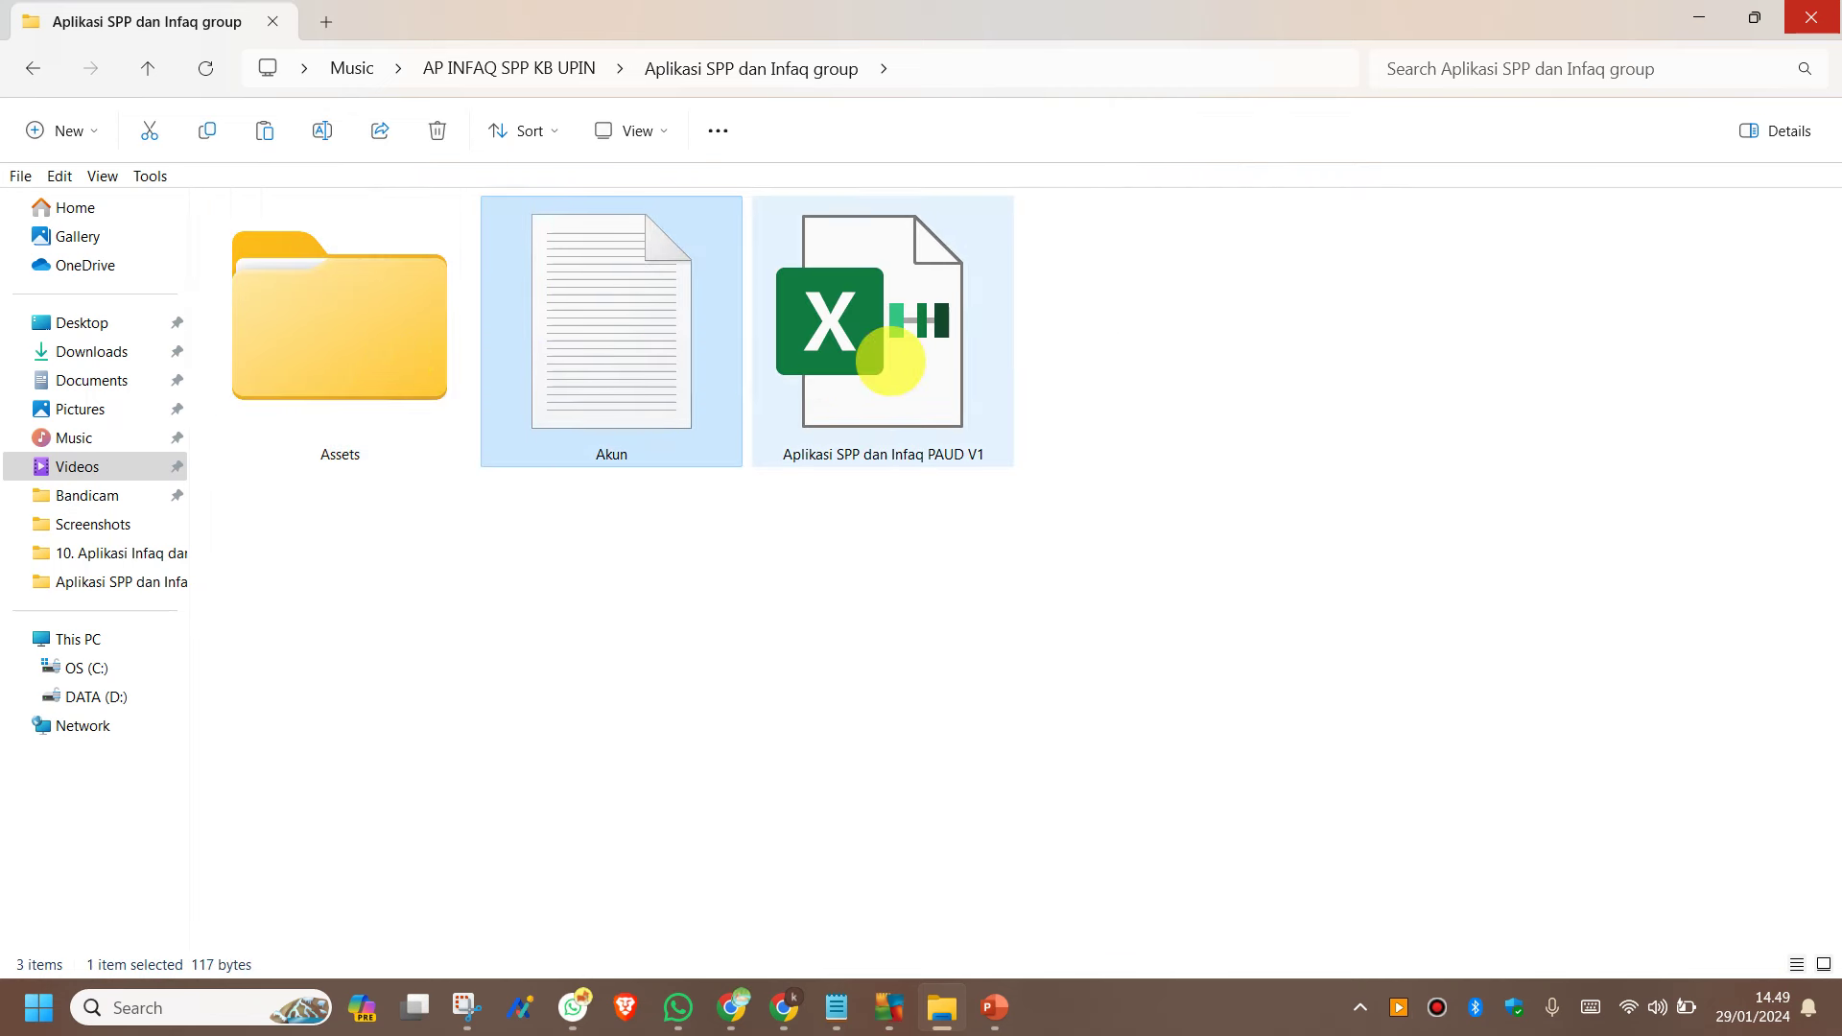
click(888, 362)
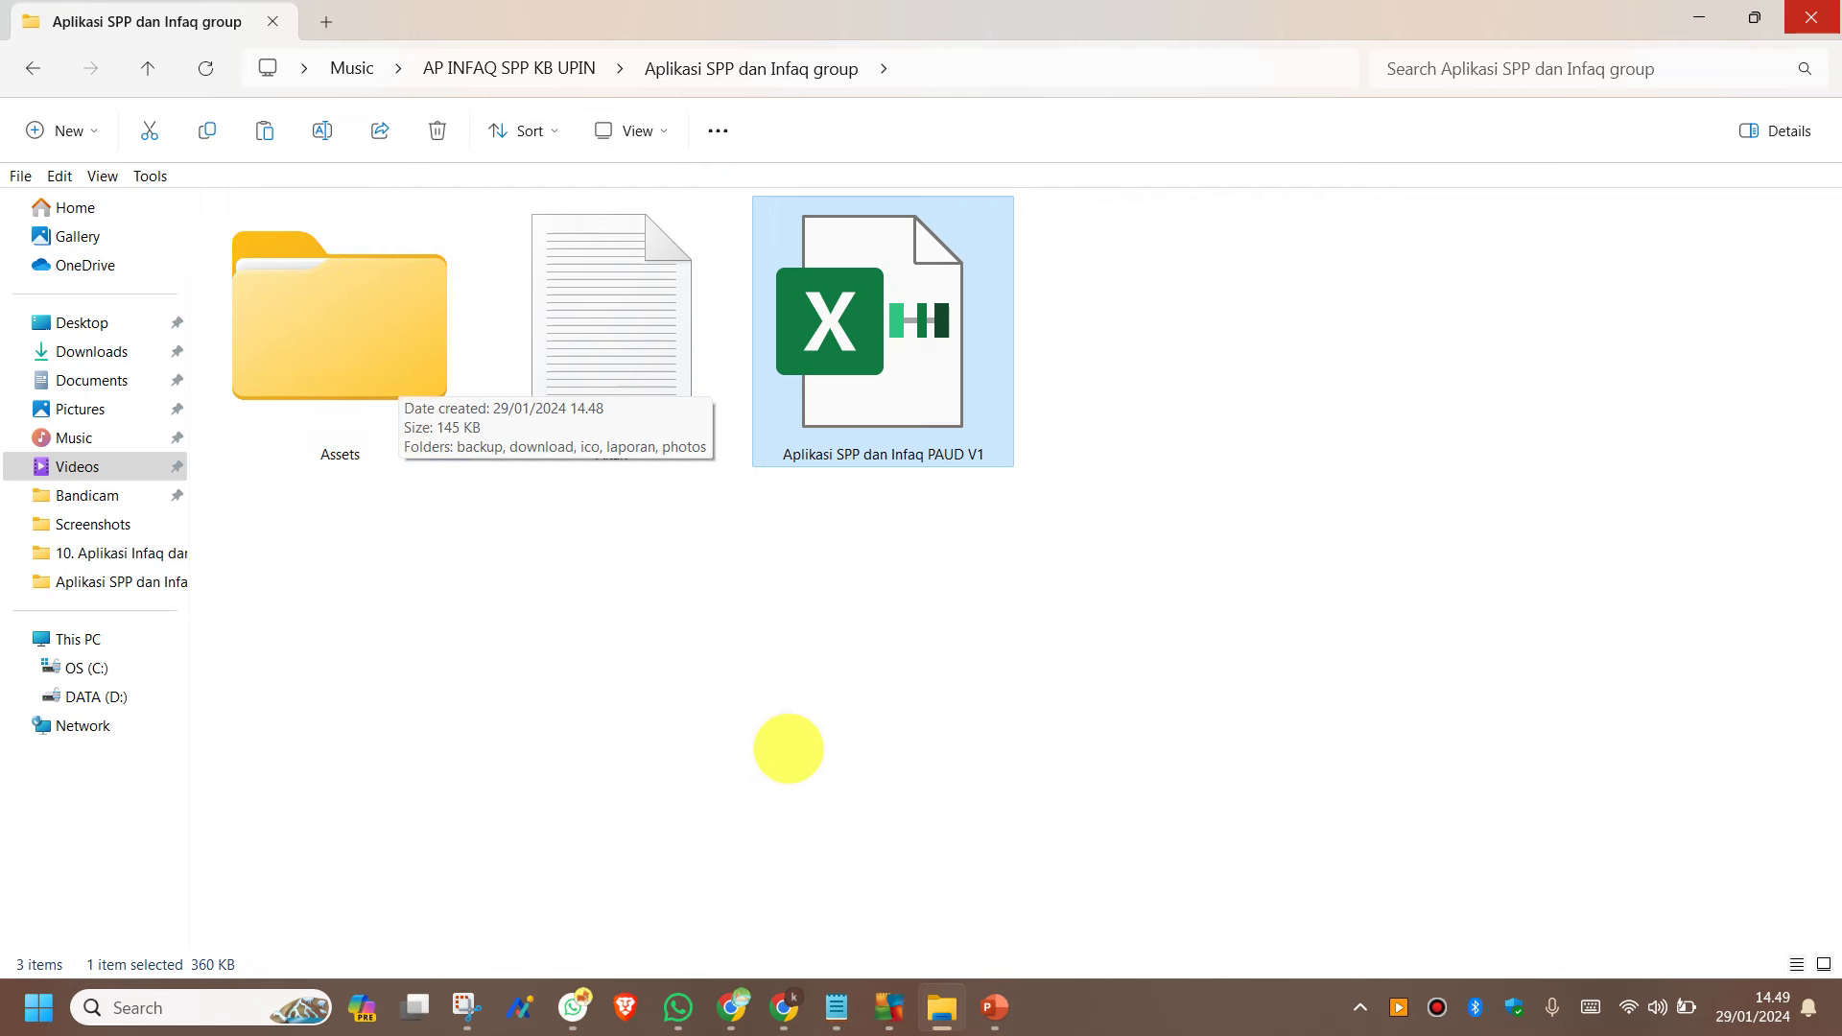
click(464, 583)
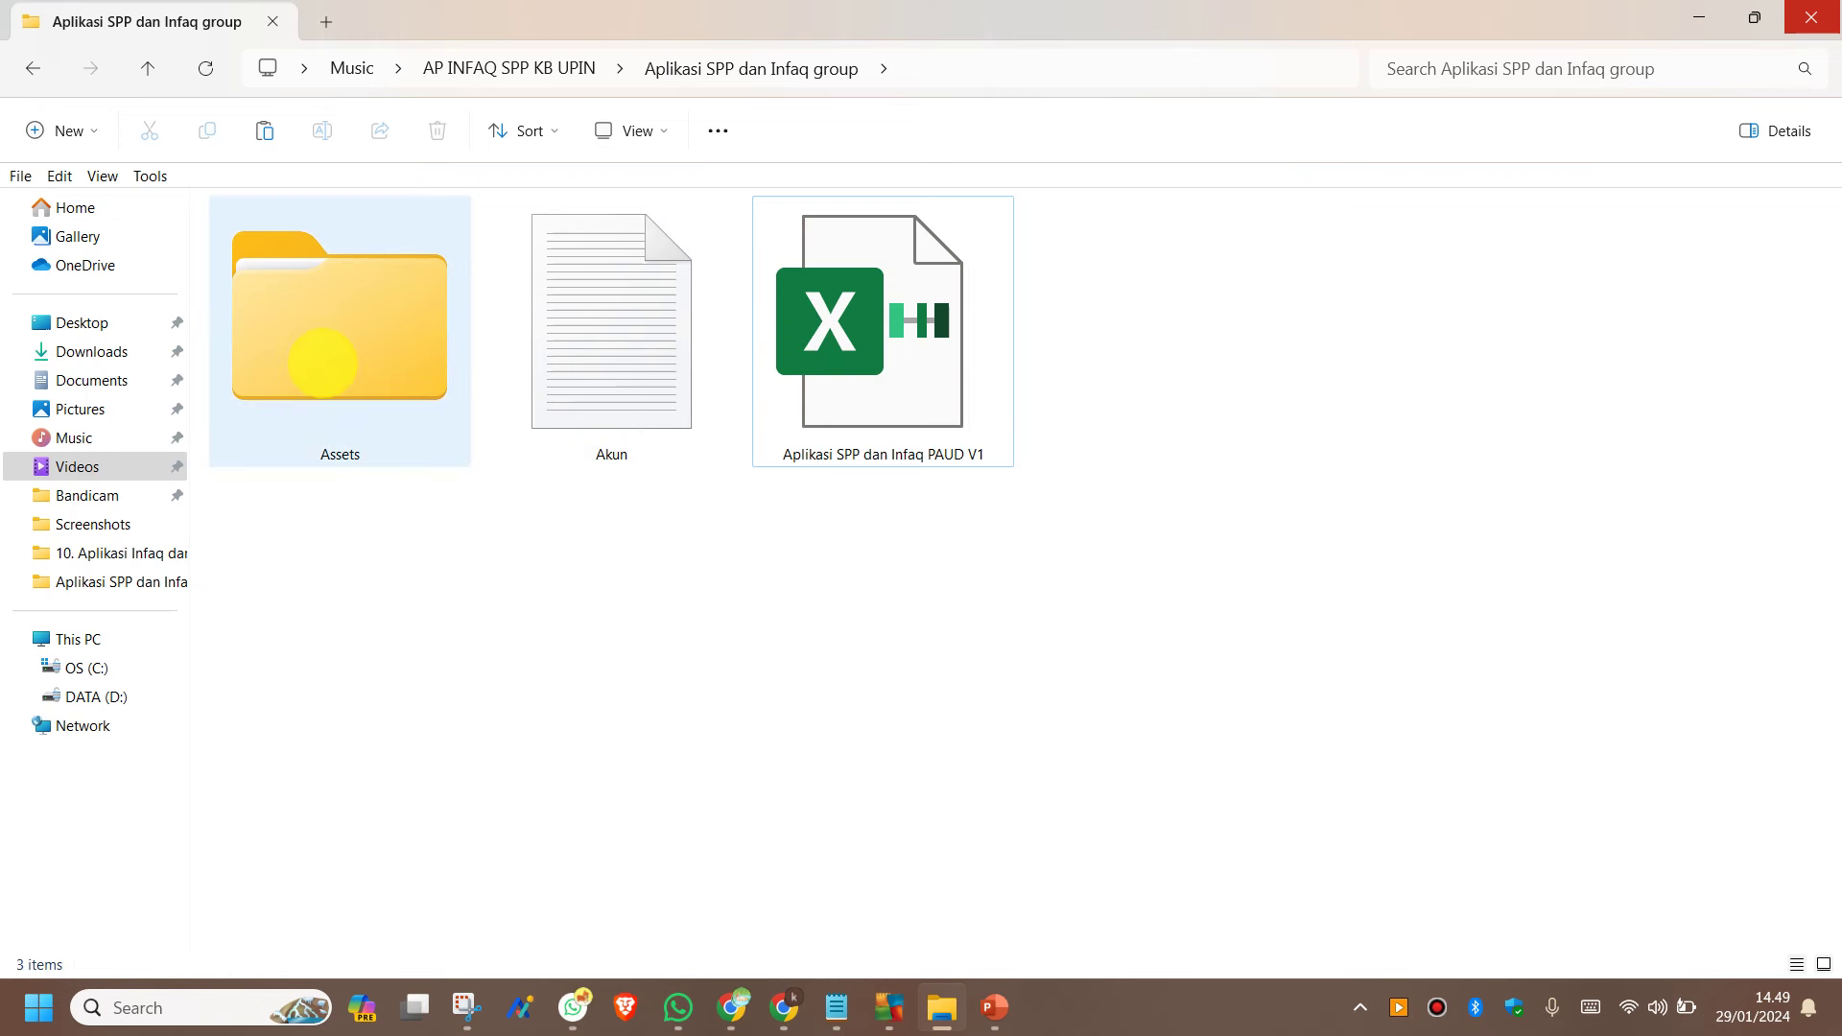
double_click(322, 364)
right_click(444, 382)
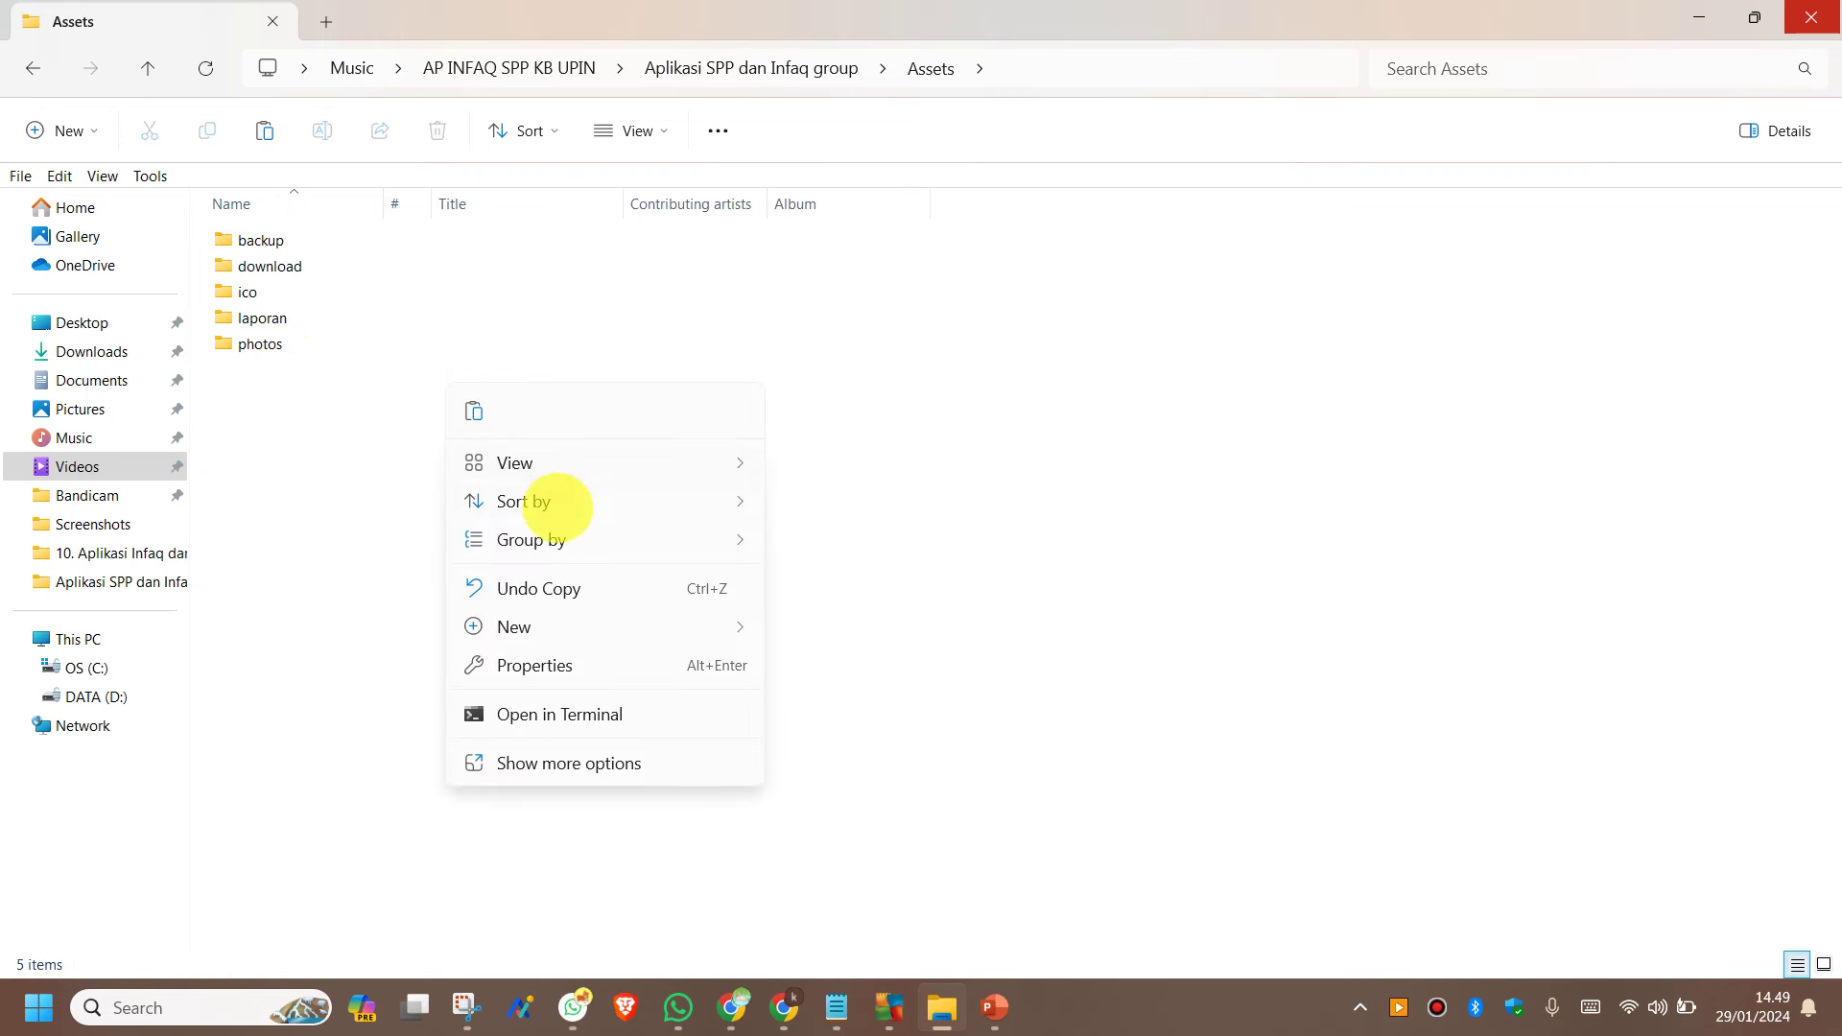
mouse_move(587, 621)
click(849, 162)
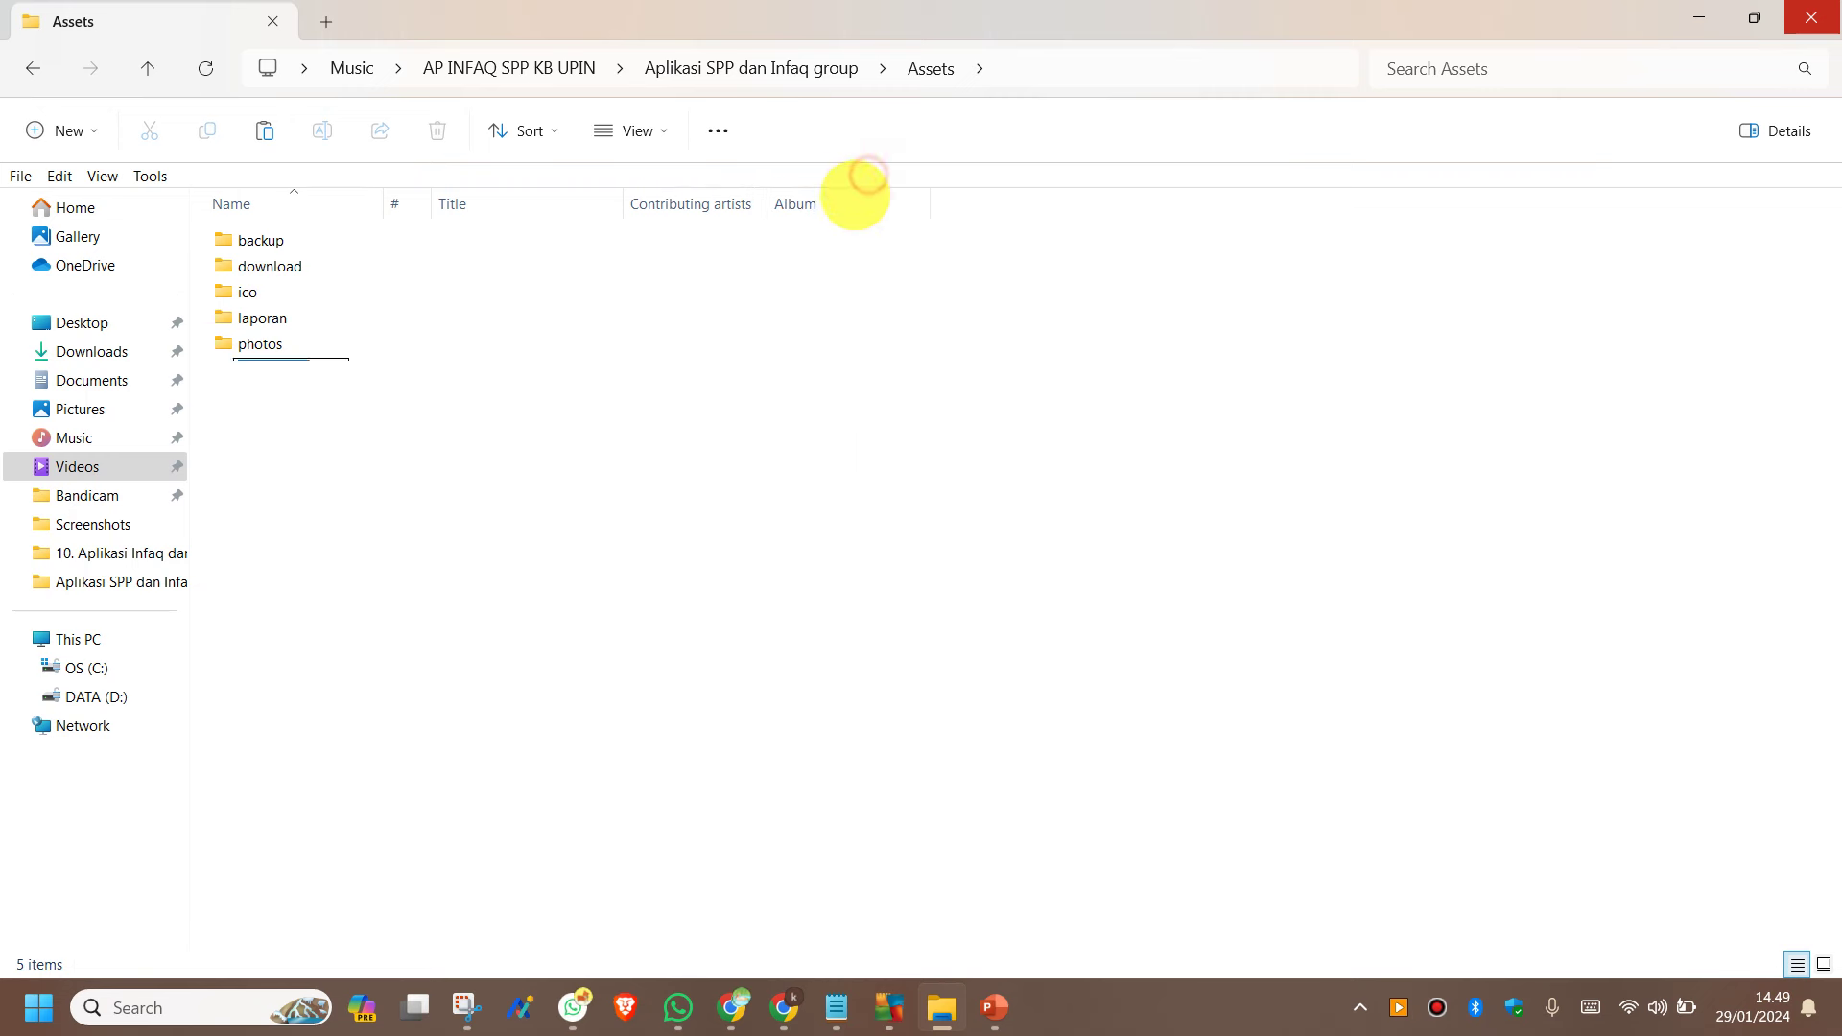
click(629, 538)
click(299, 370)
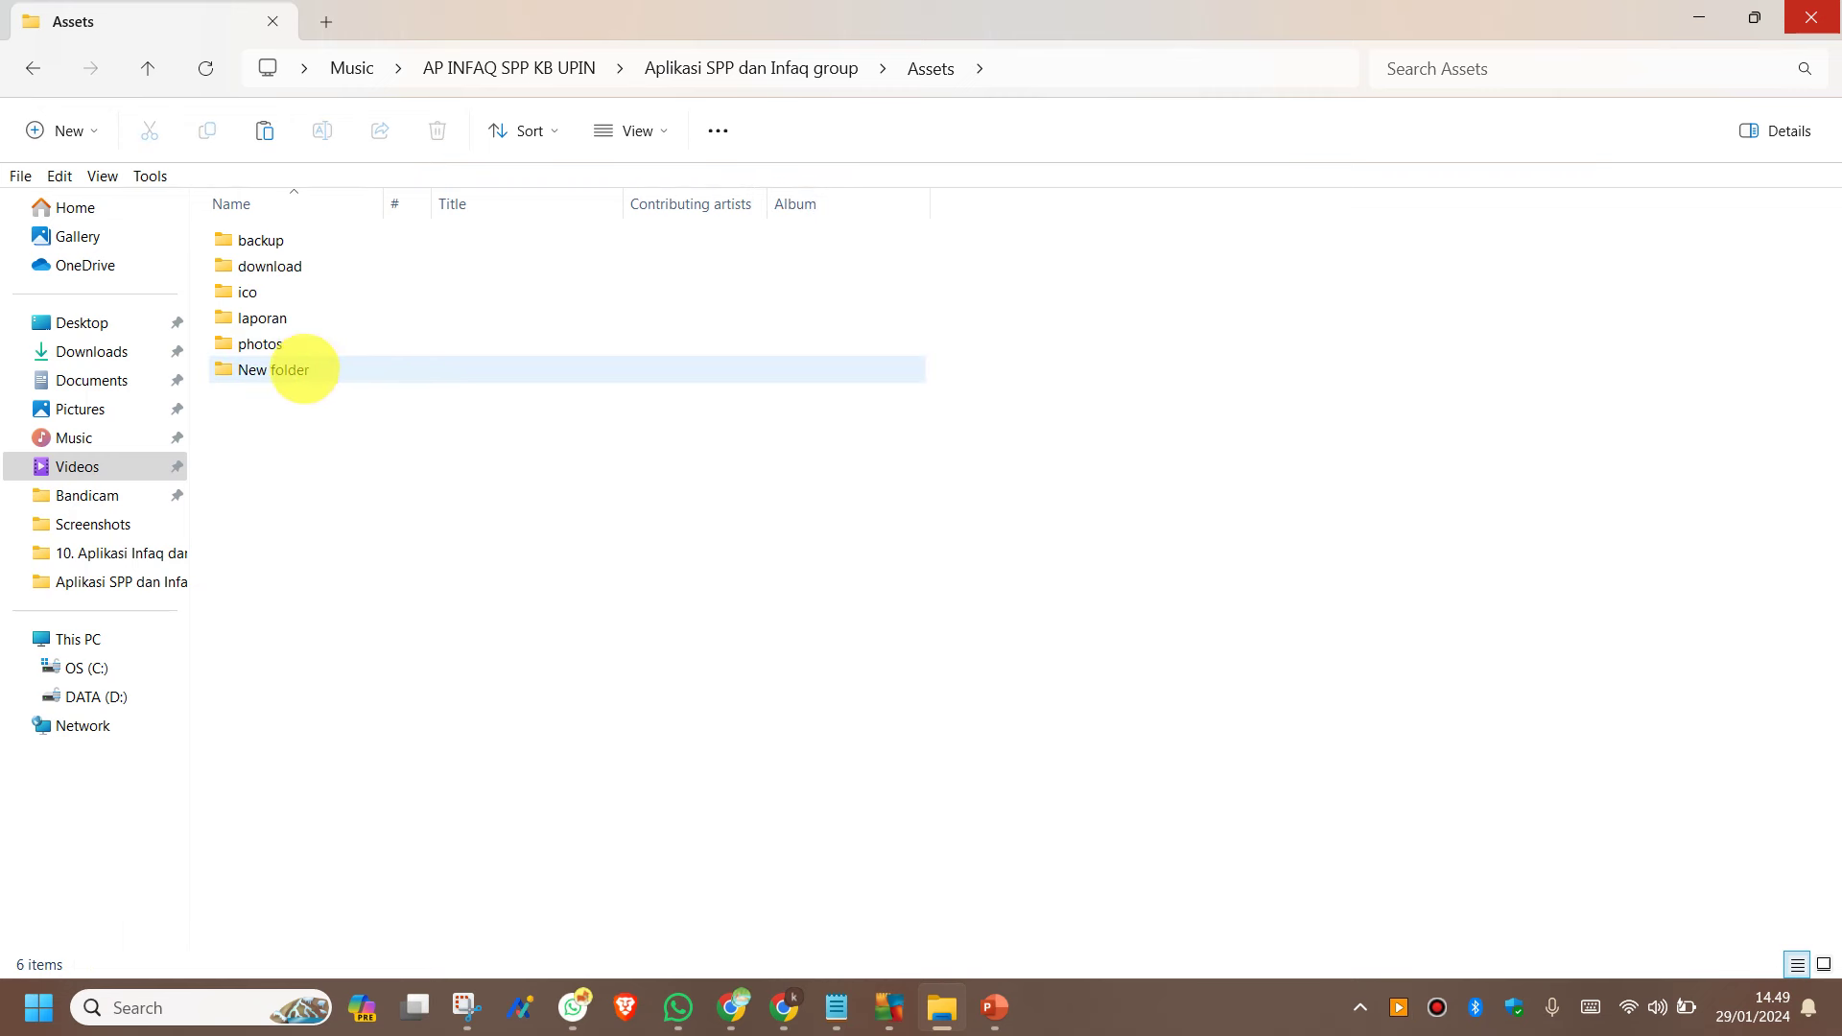
right_click(298, 369)
click(513, 359)
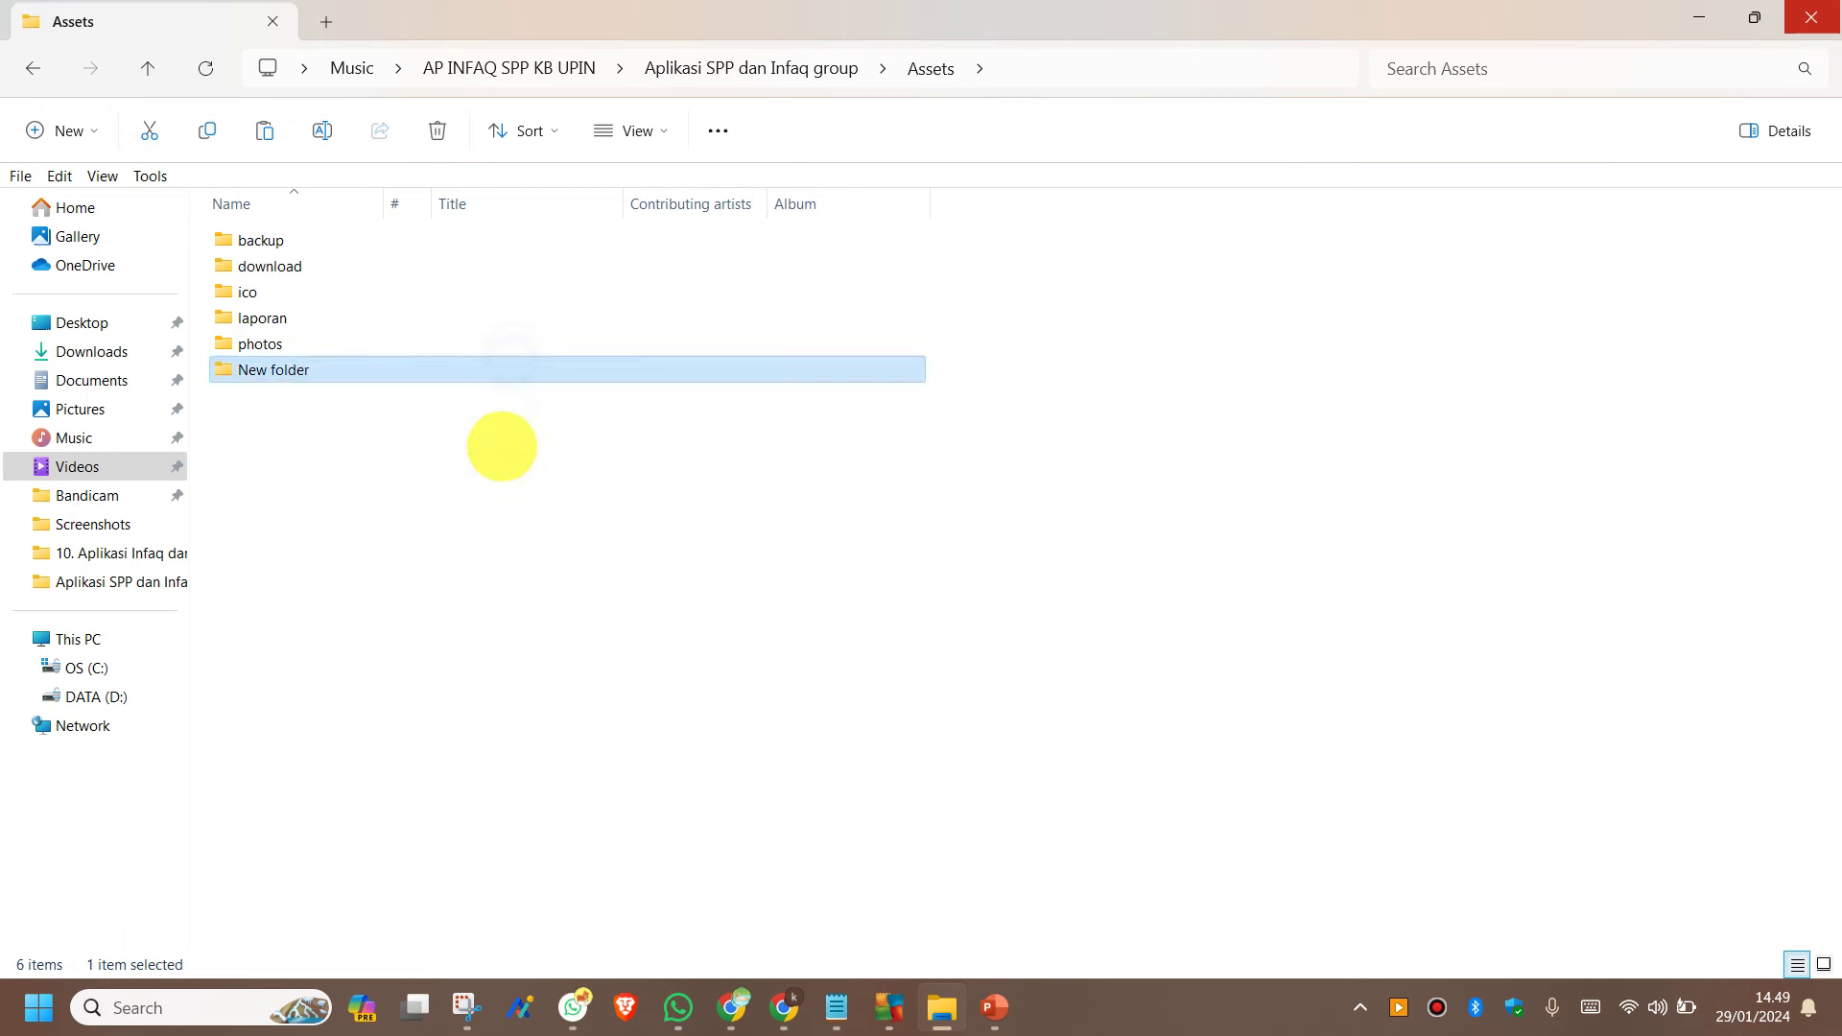
right_click(454, 519)
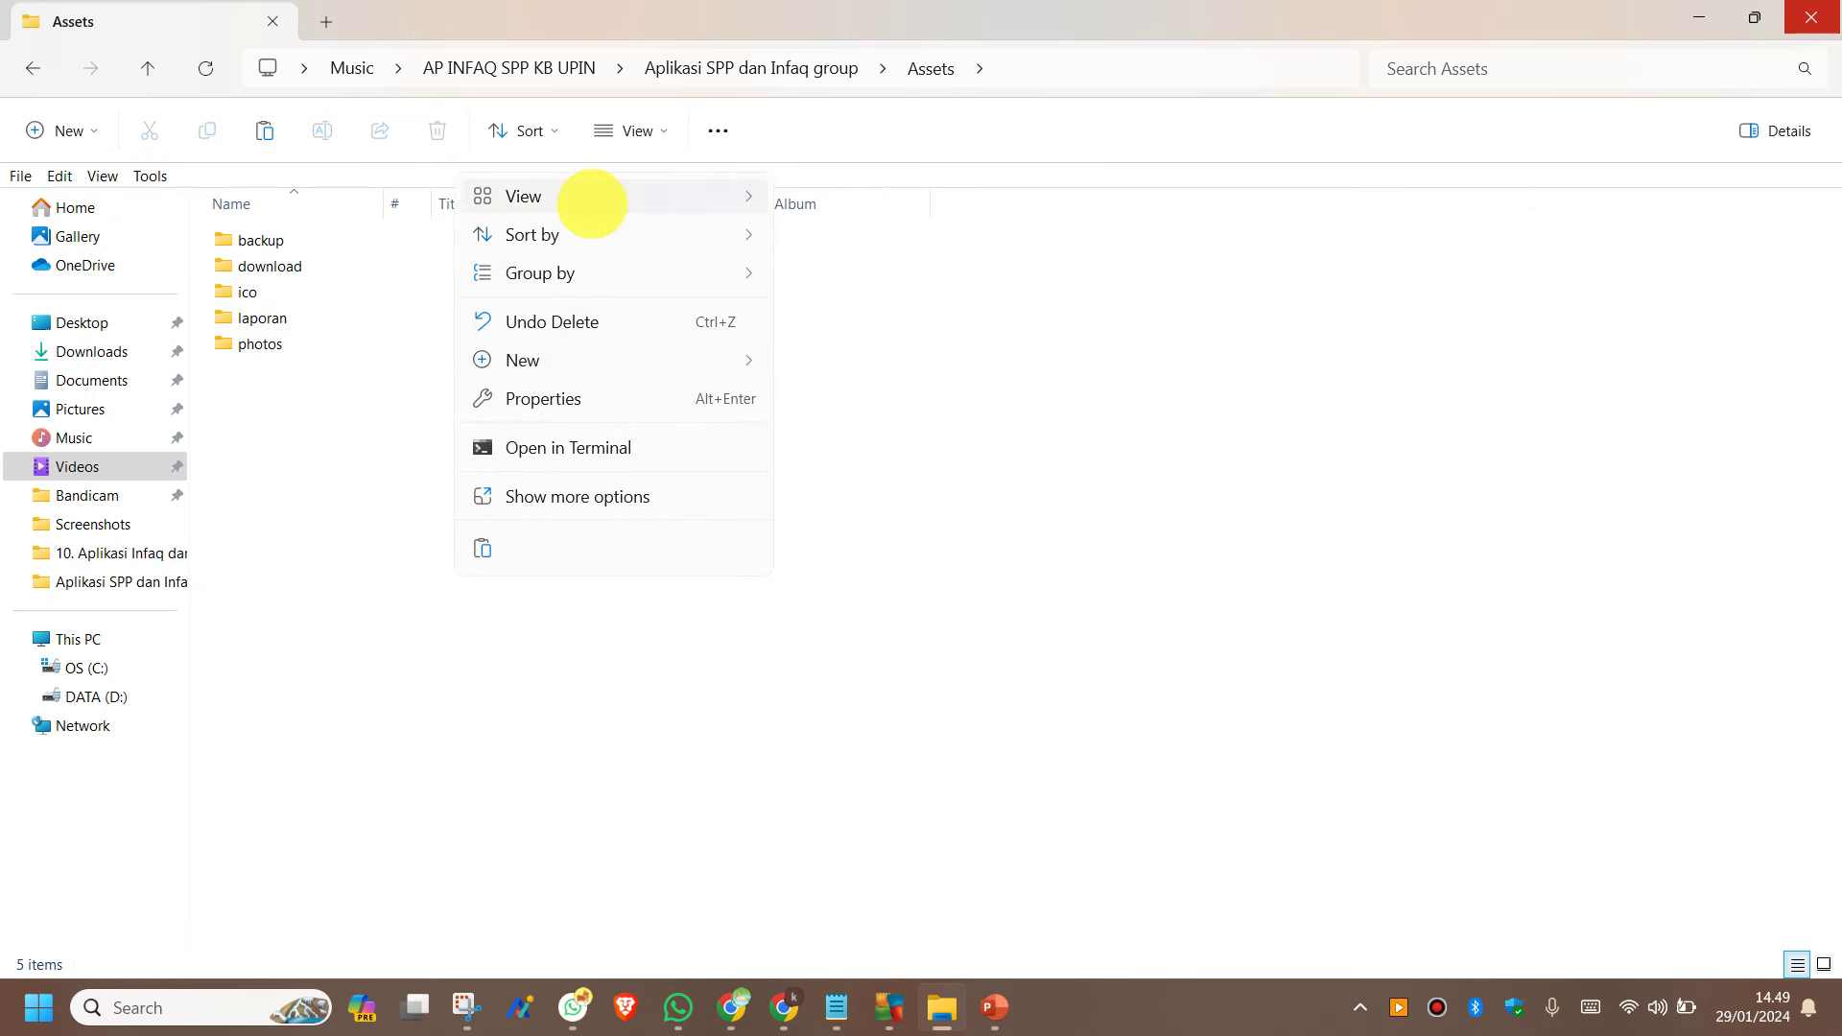
mouse_move(588, 195)
click(867, 239)
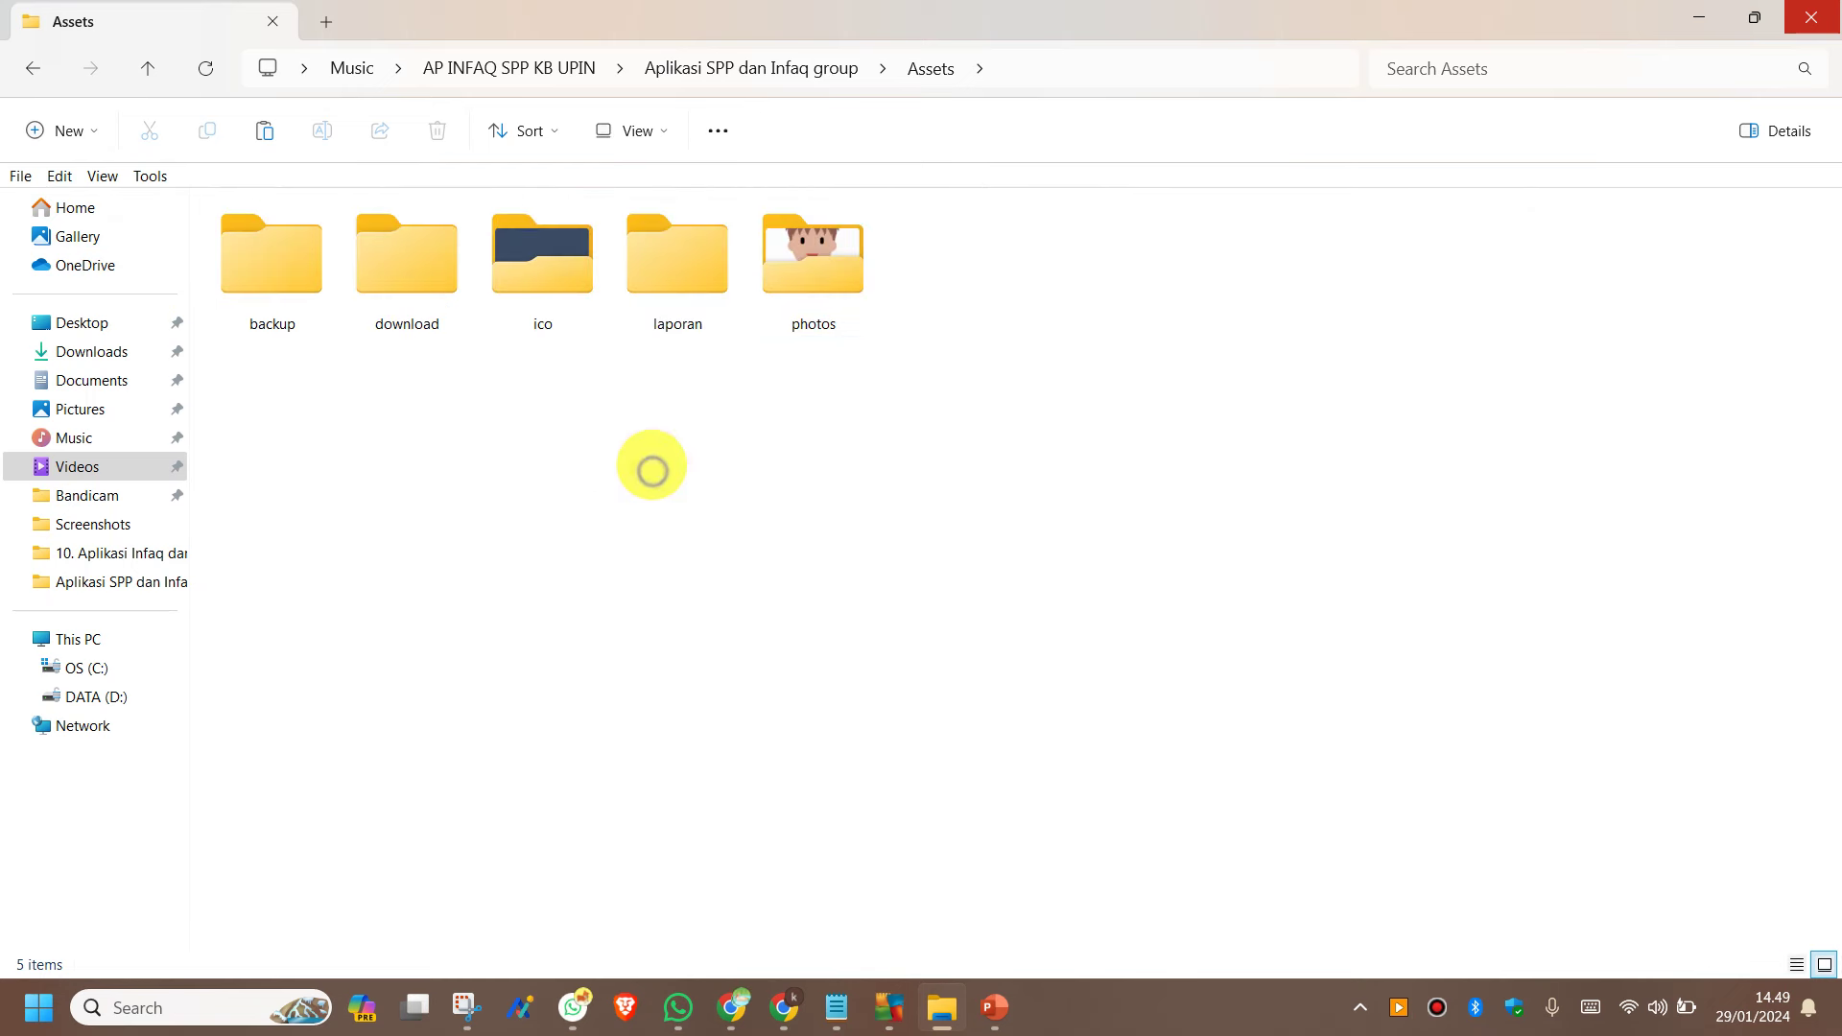
right_click(653, 469)
mouse_move(752, 543)
click(1087, 539)
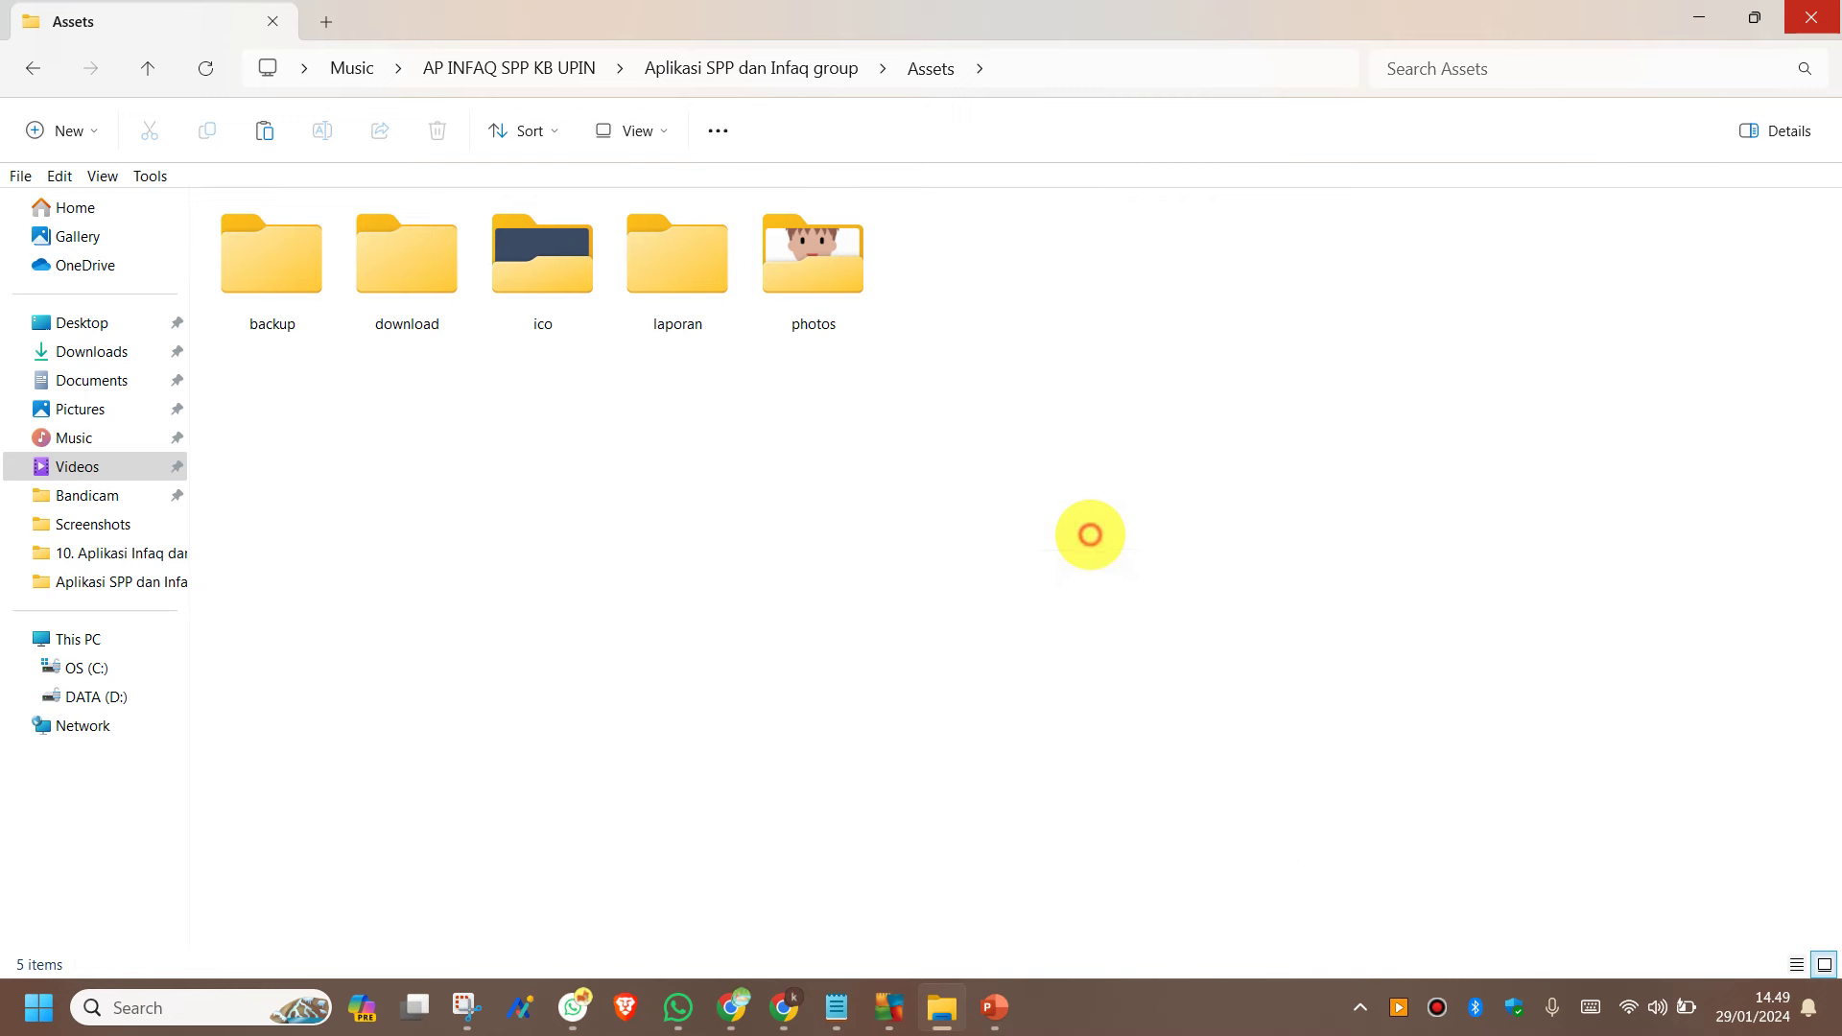
click(370, 302)
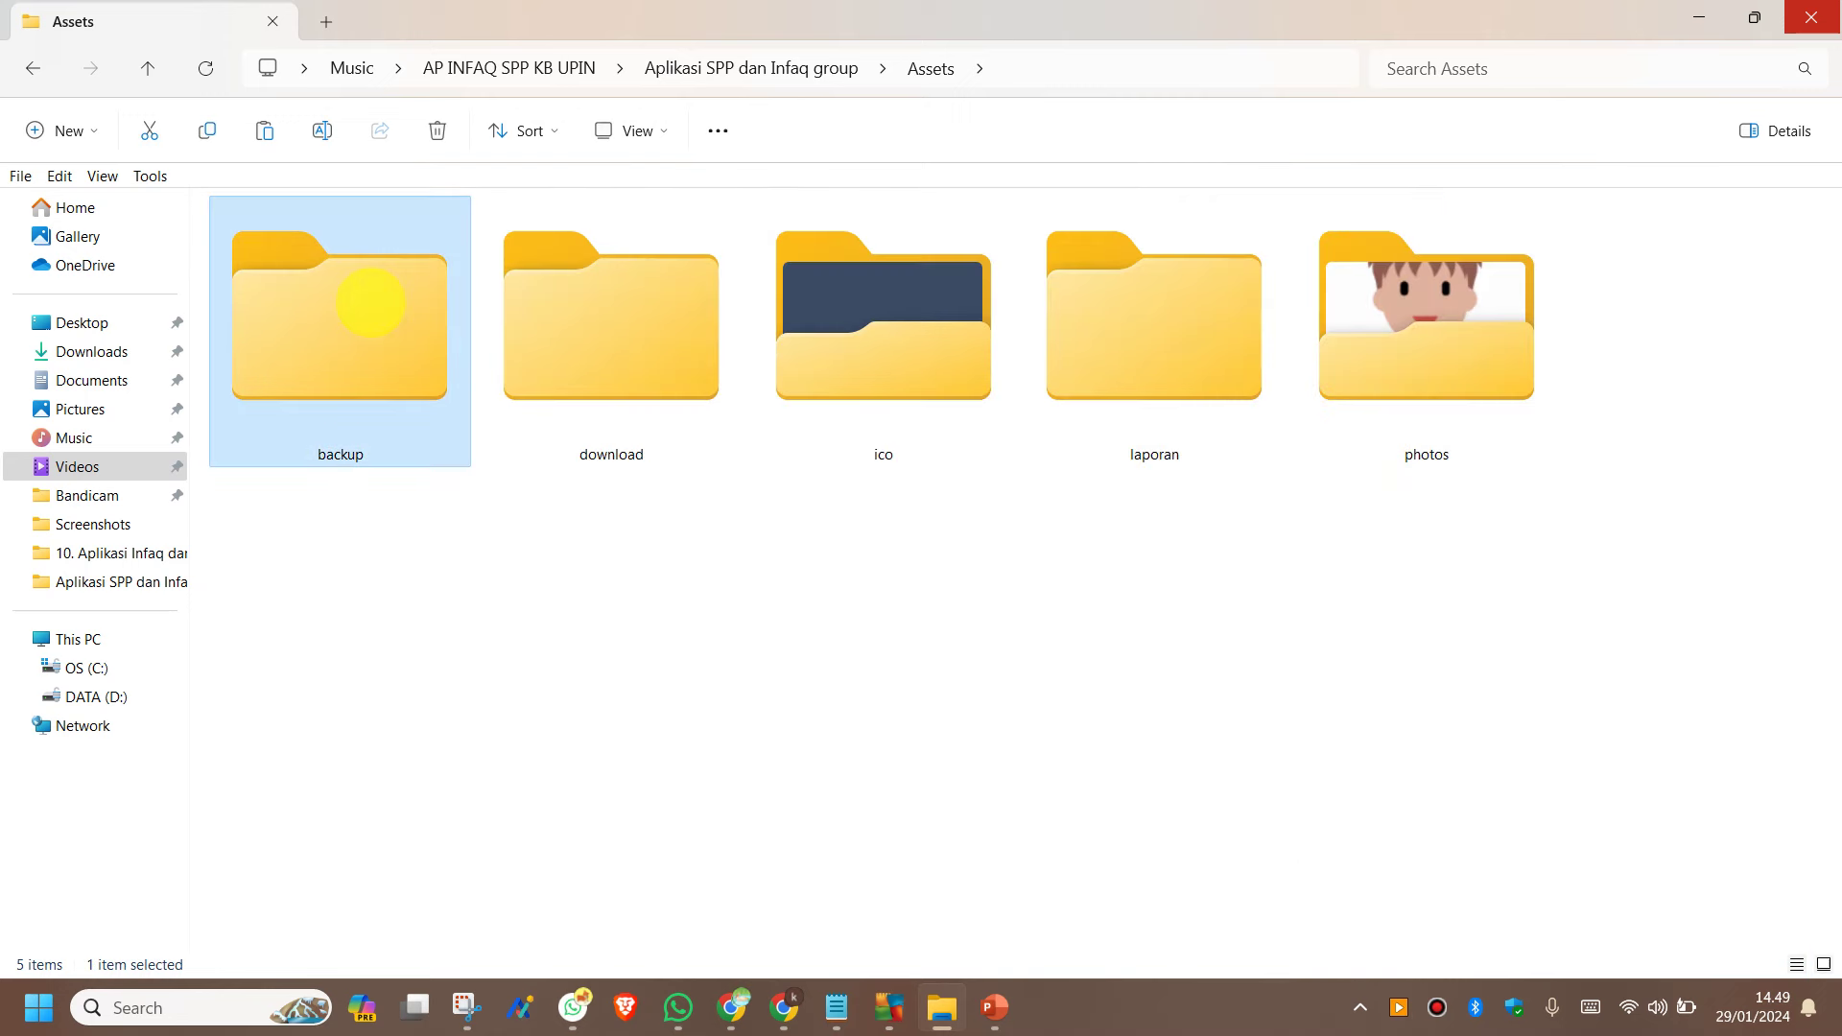
click(538, 329)
click(873, 379)
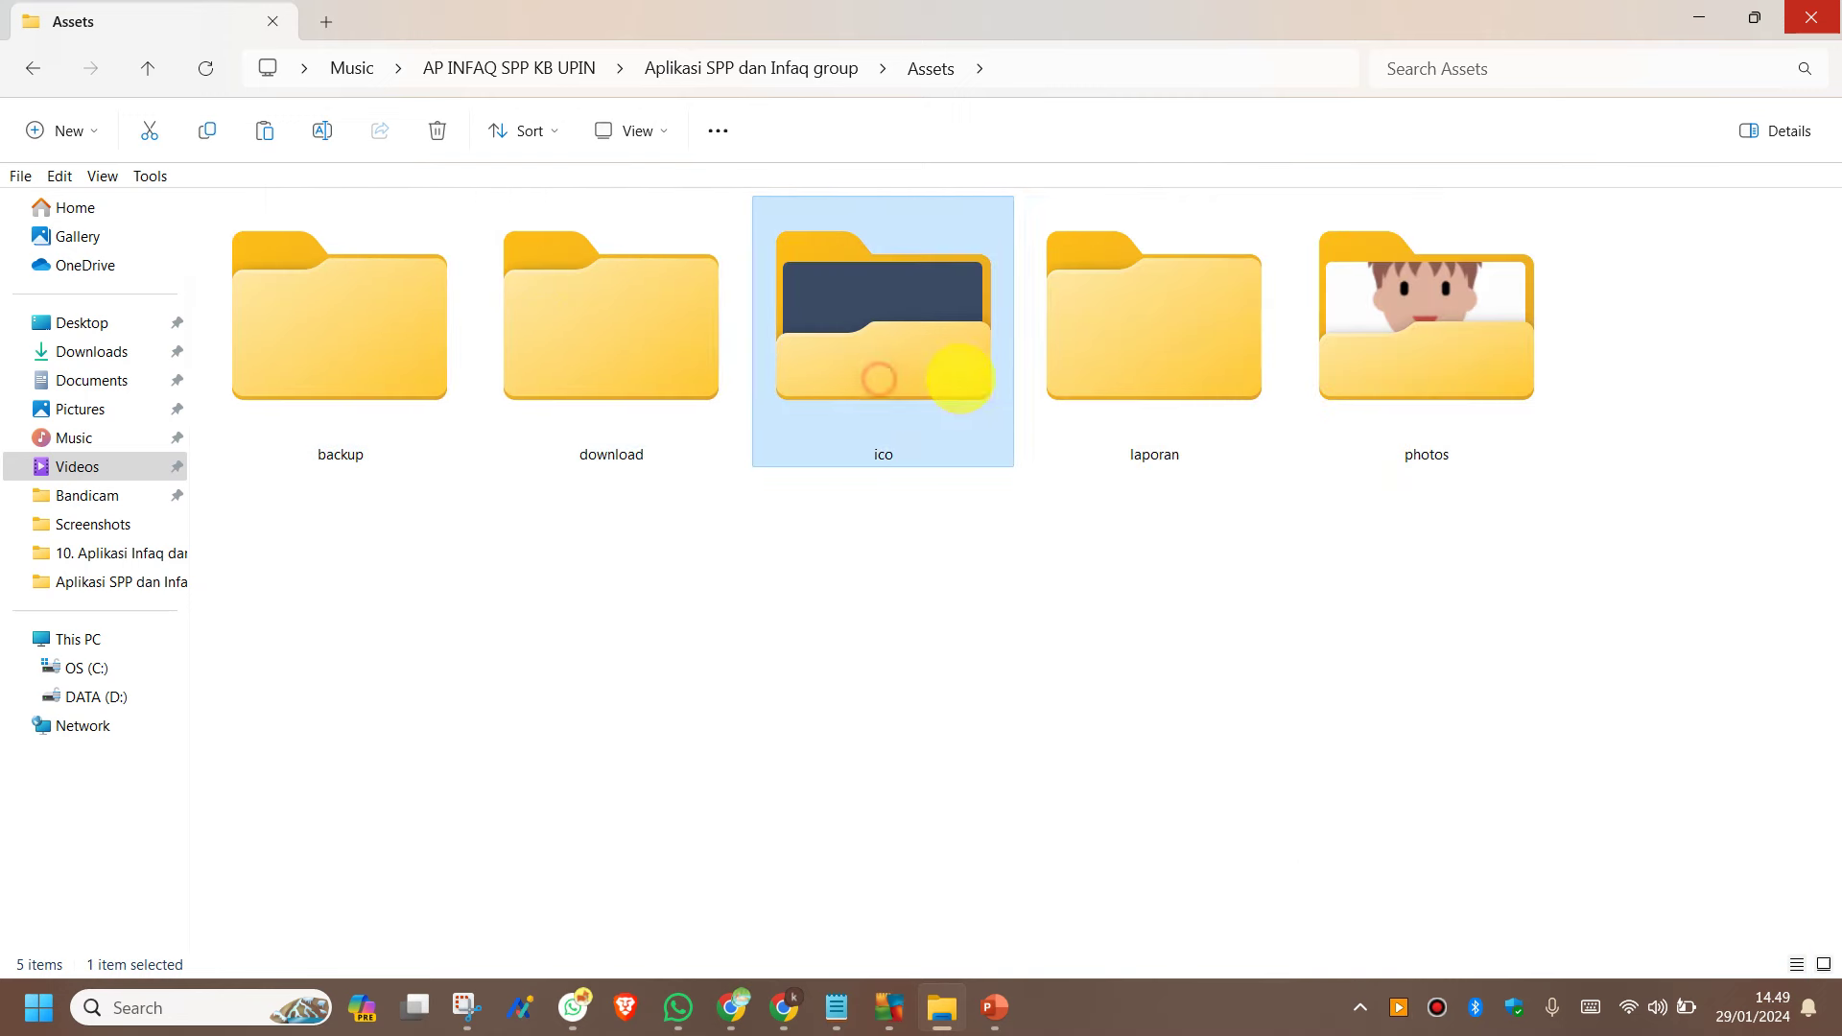
click(1136, 372)
click(1455, 395)
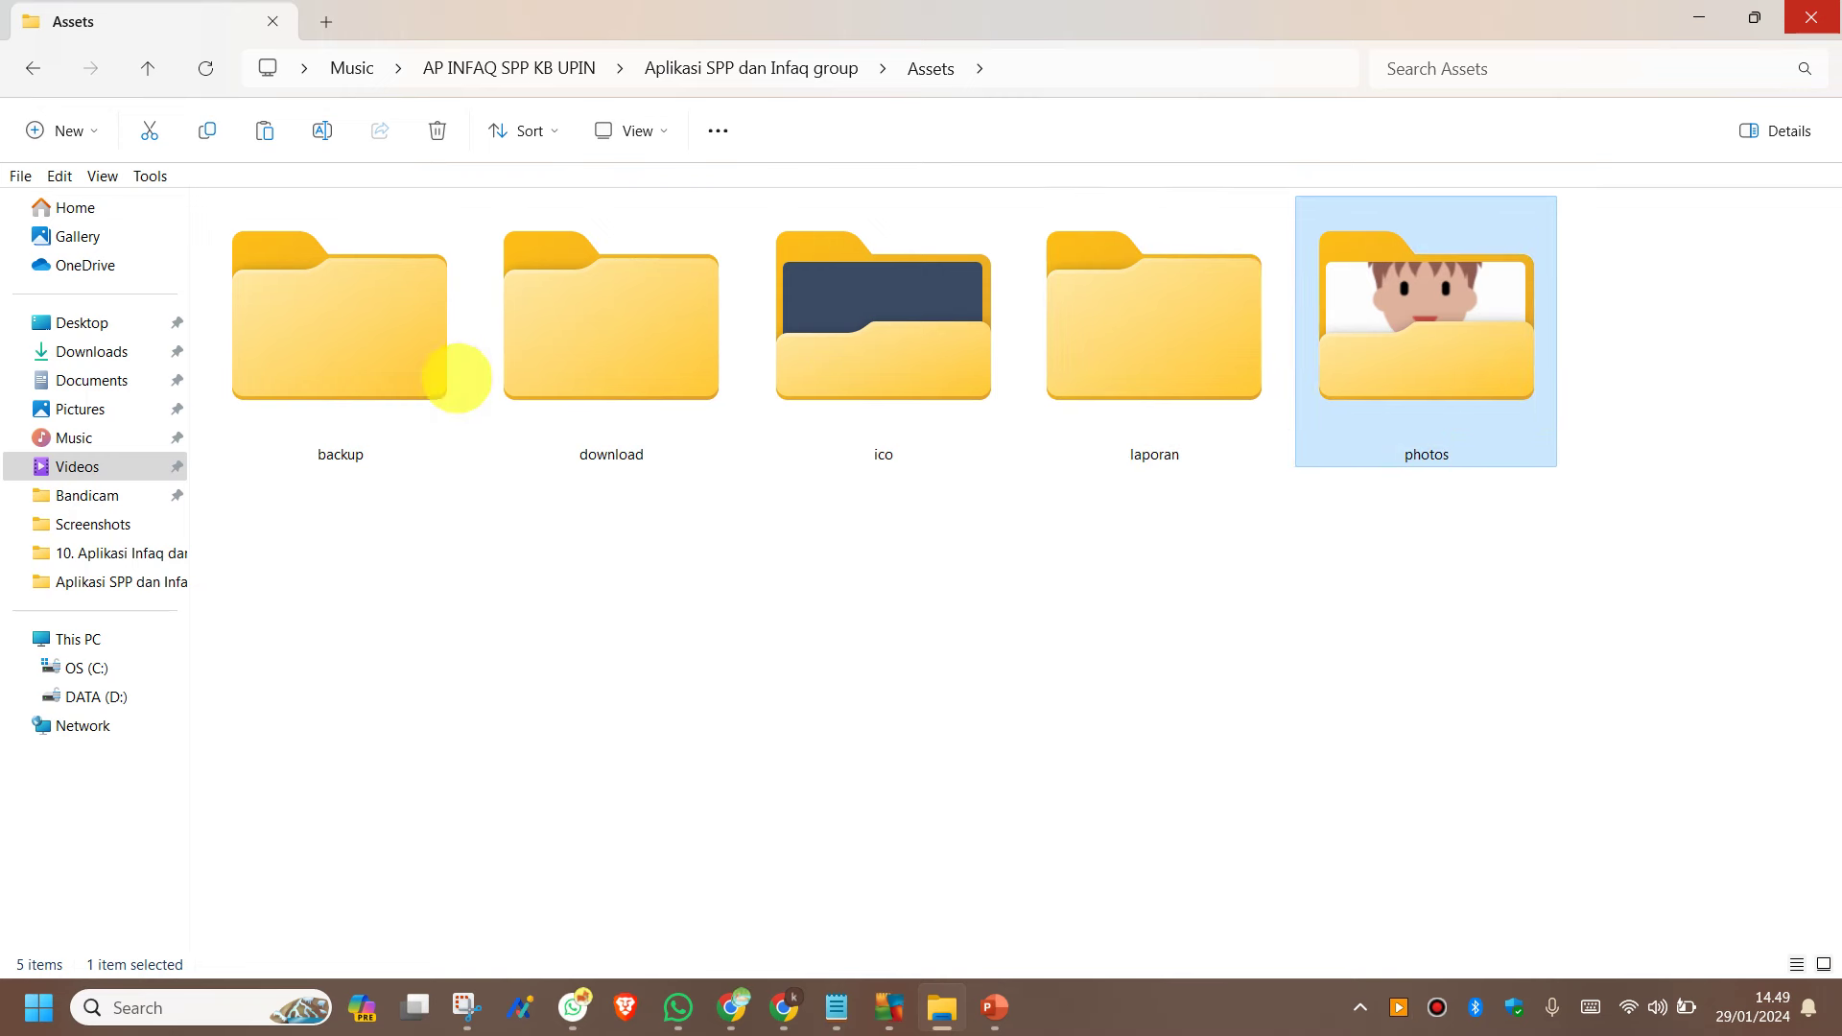
click(351, 363)
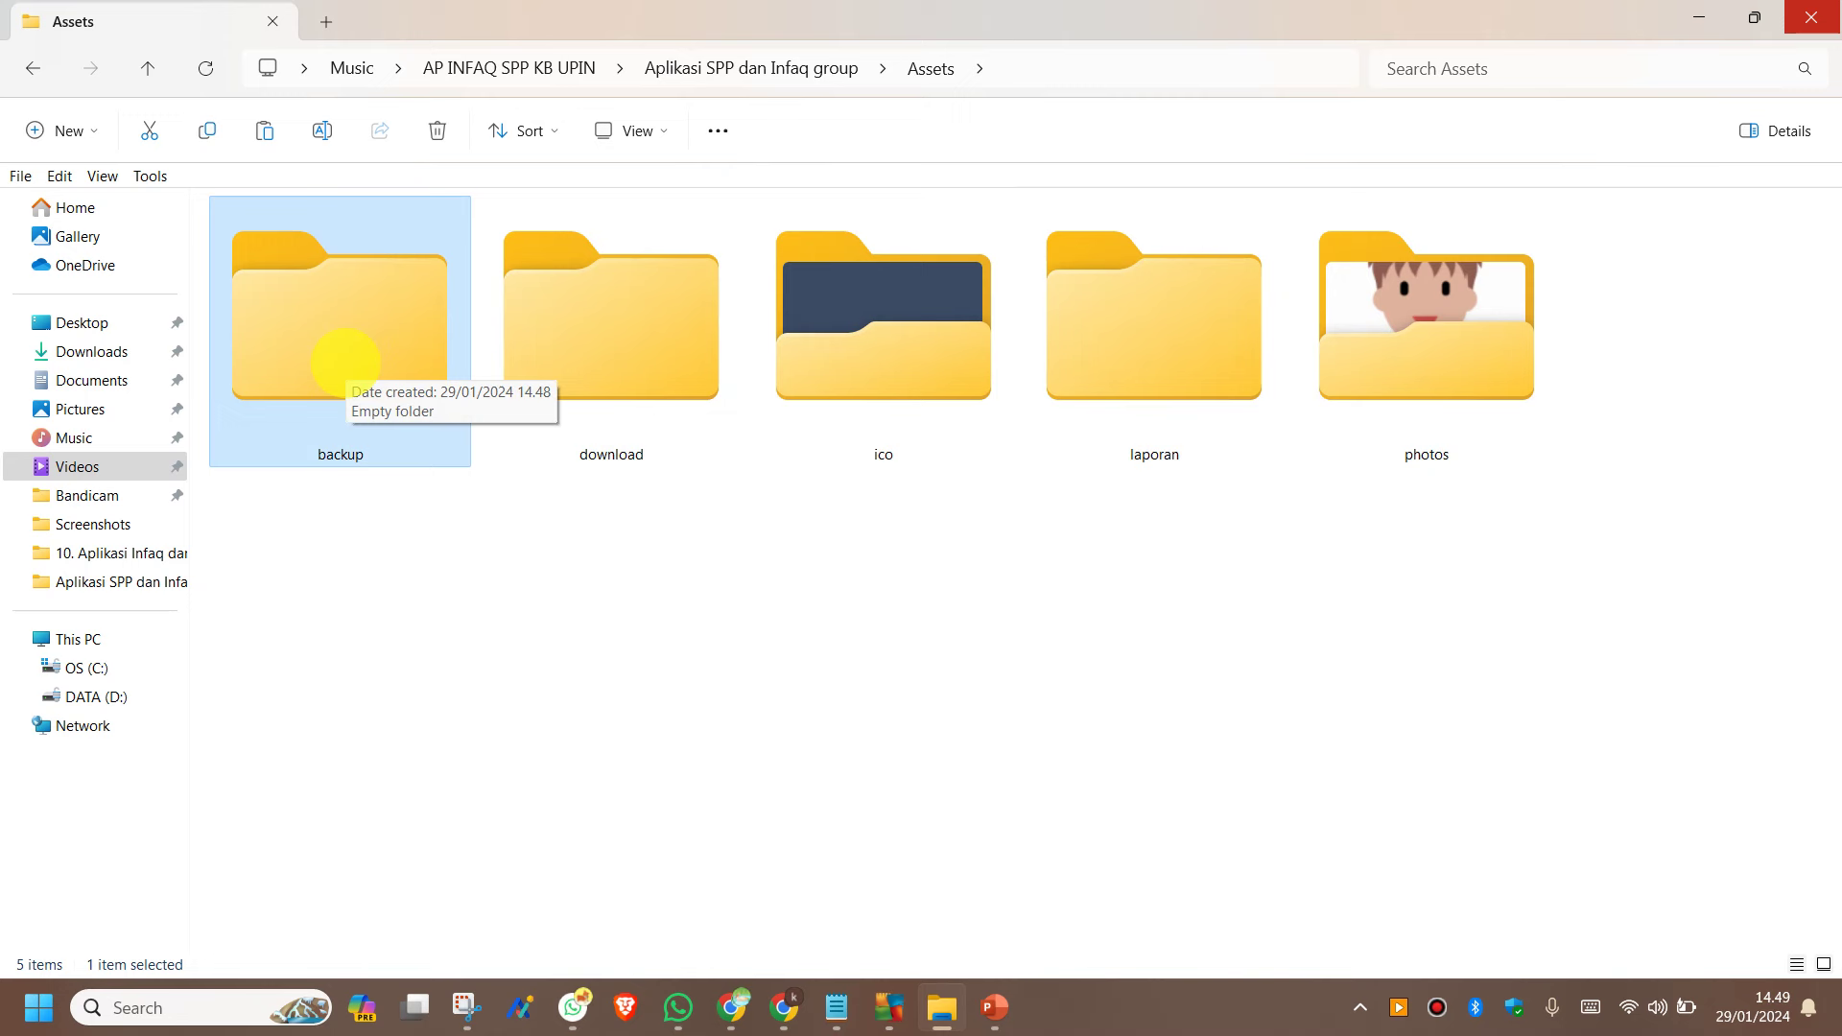
click(608, 360)
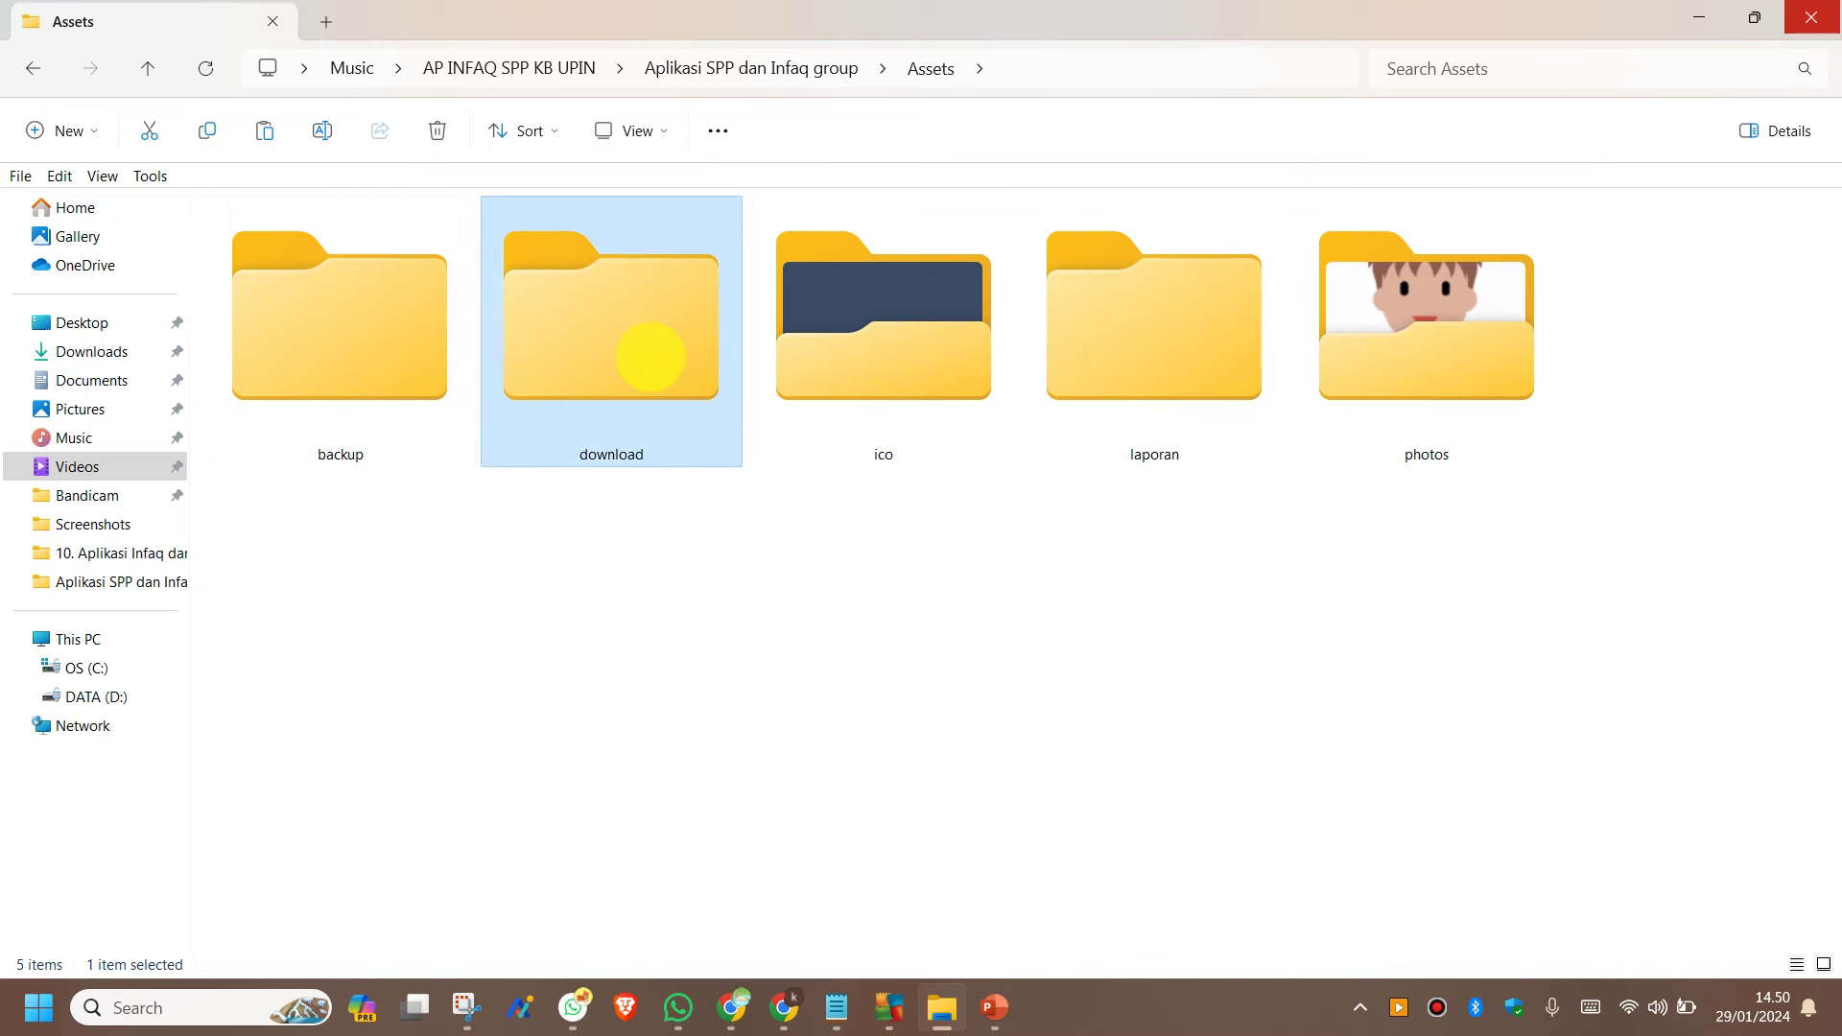
mouse_move(645, 360)
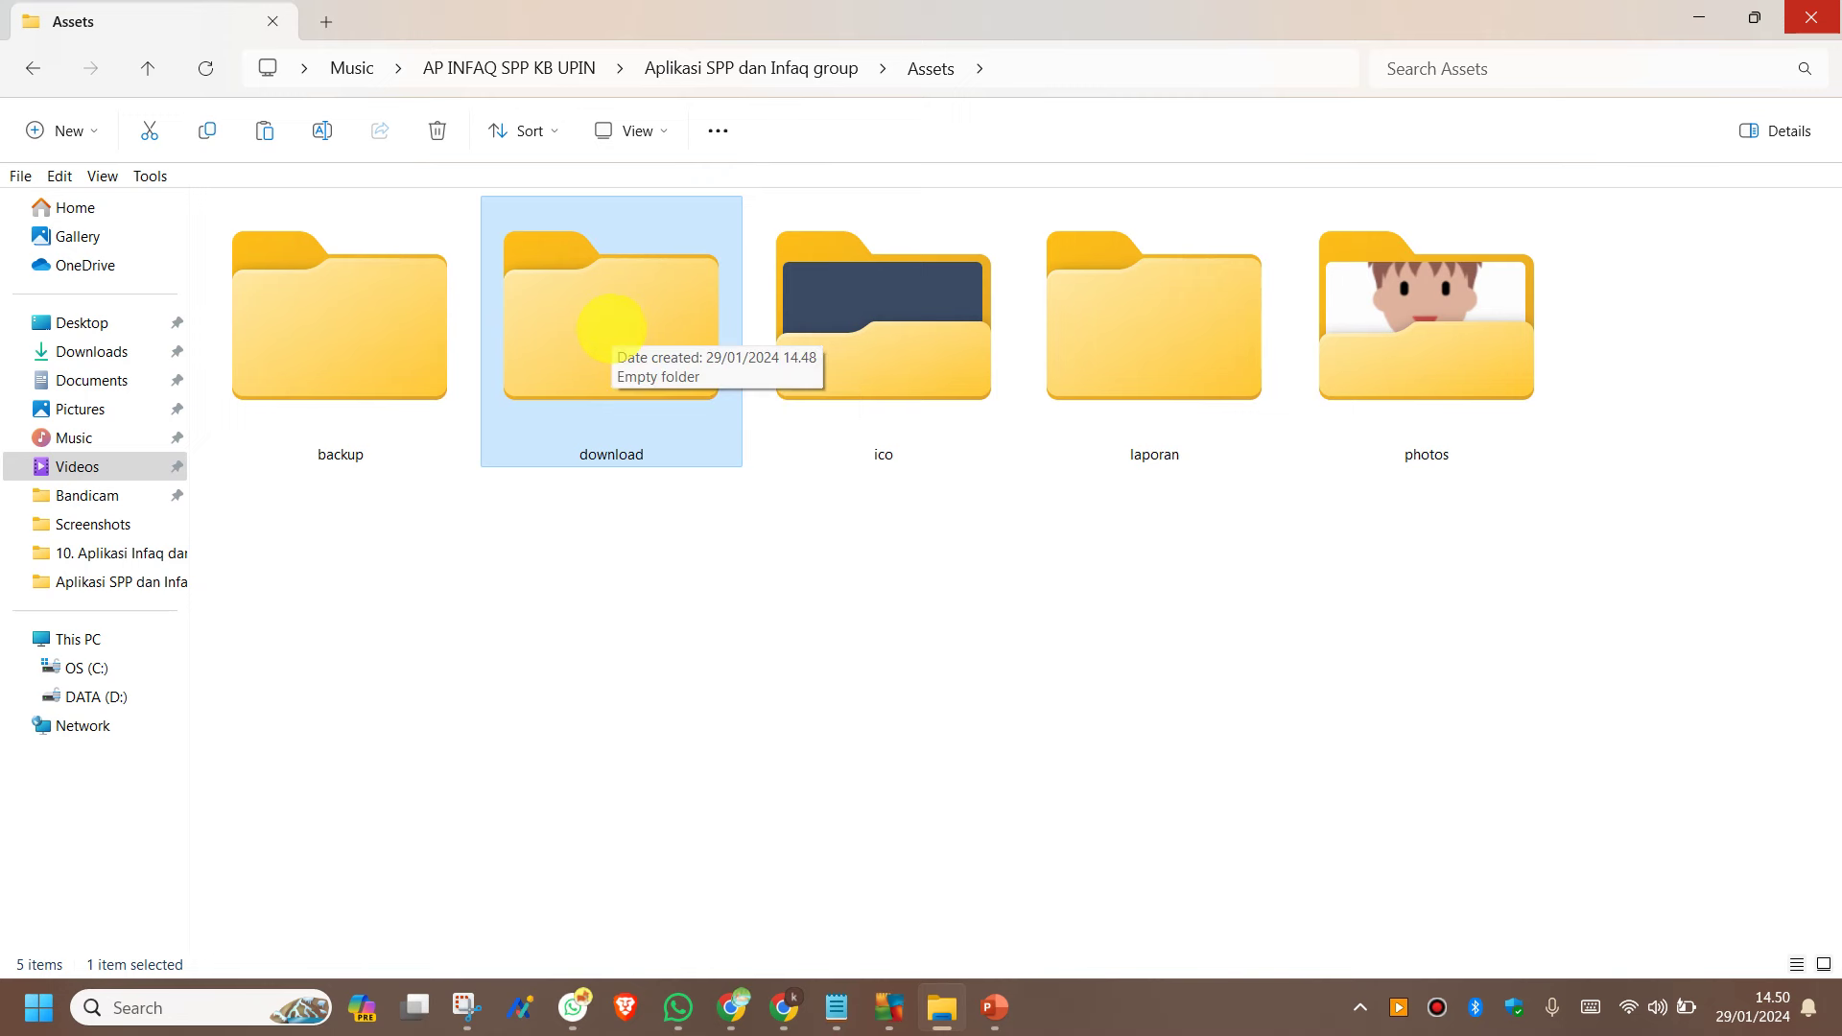
click(1195, 359)
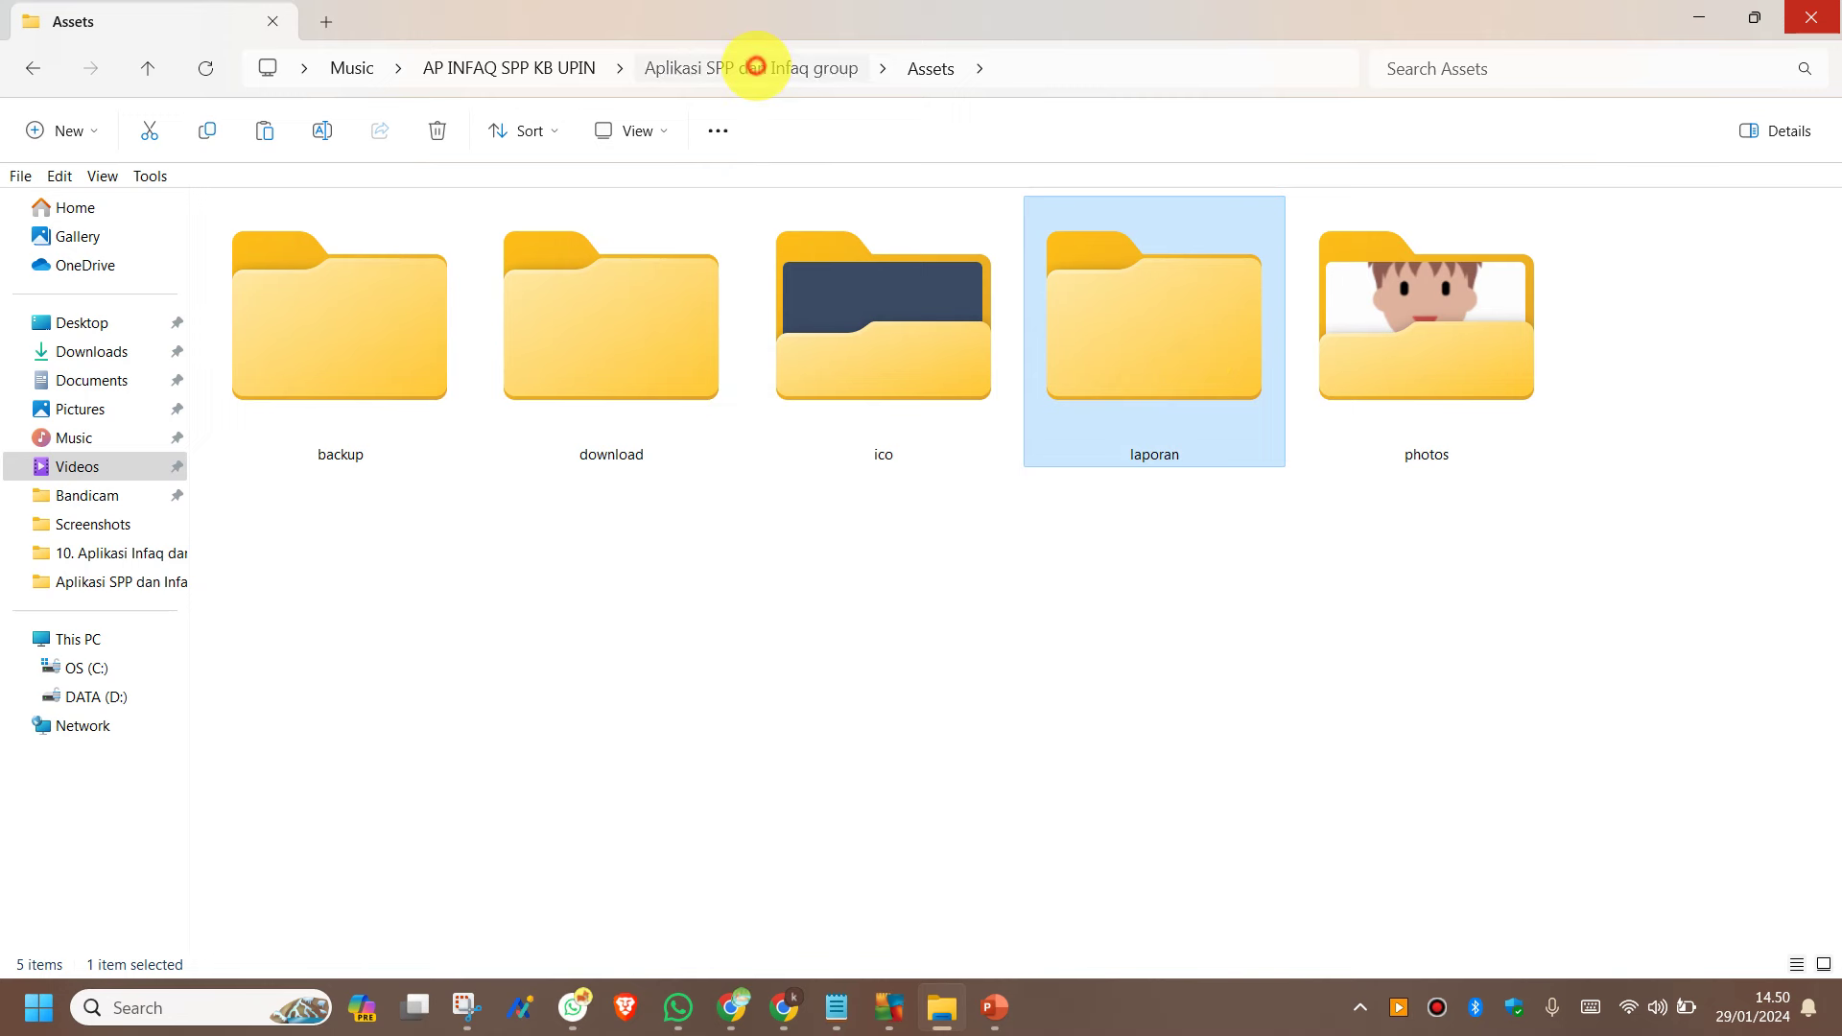
Return to the Aplikasi SPP dan Infaq group folder via the breadcrumb and select Akun, then the workbook.
click(754, 67)
click(617, 335)
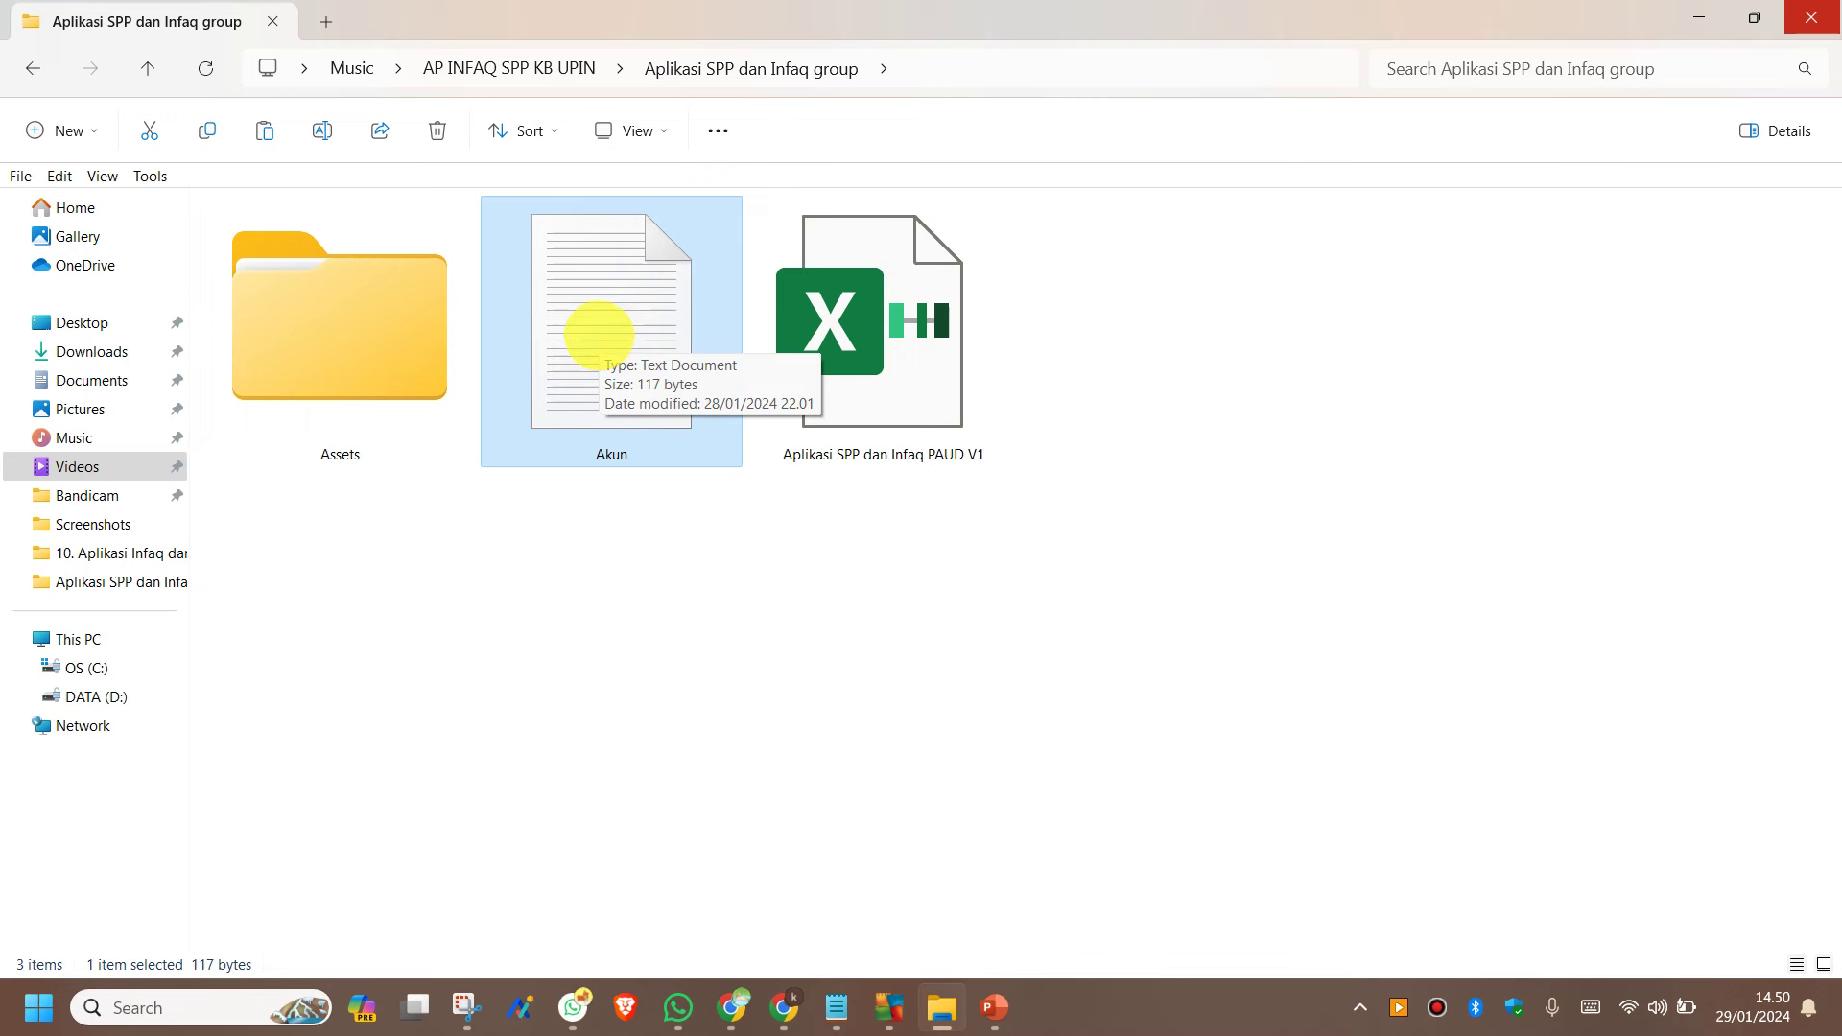
click(906, 331)
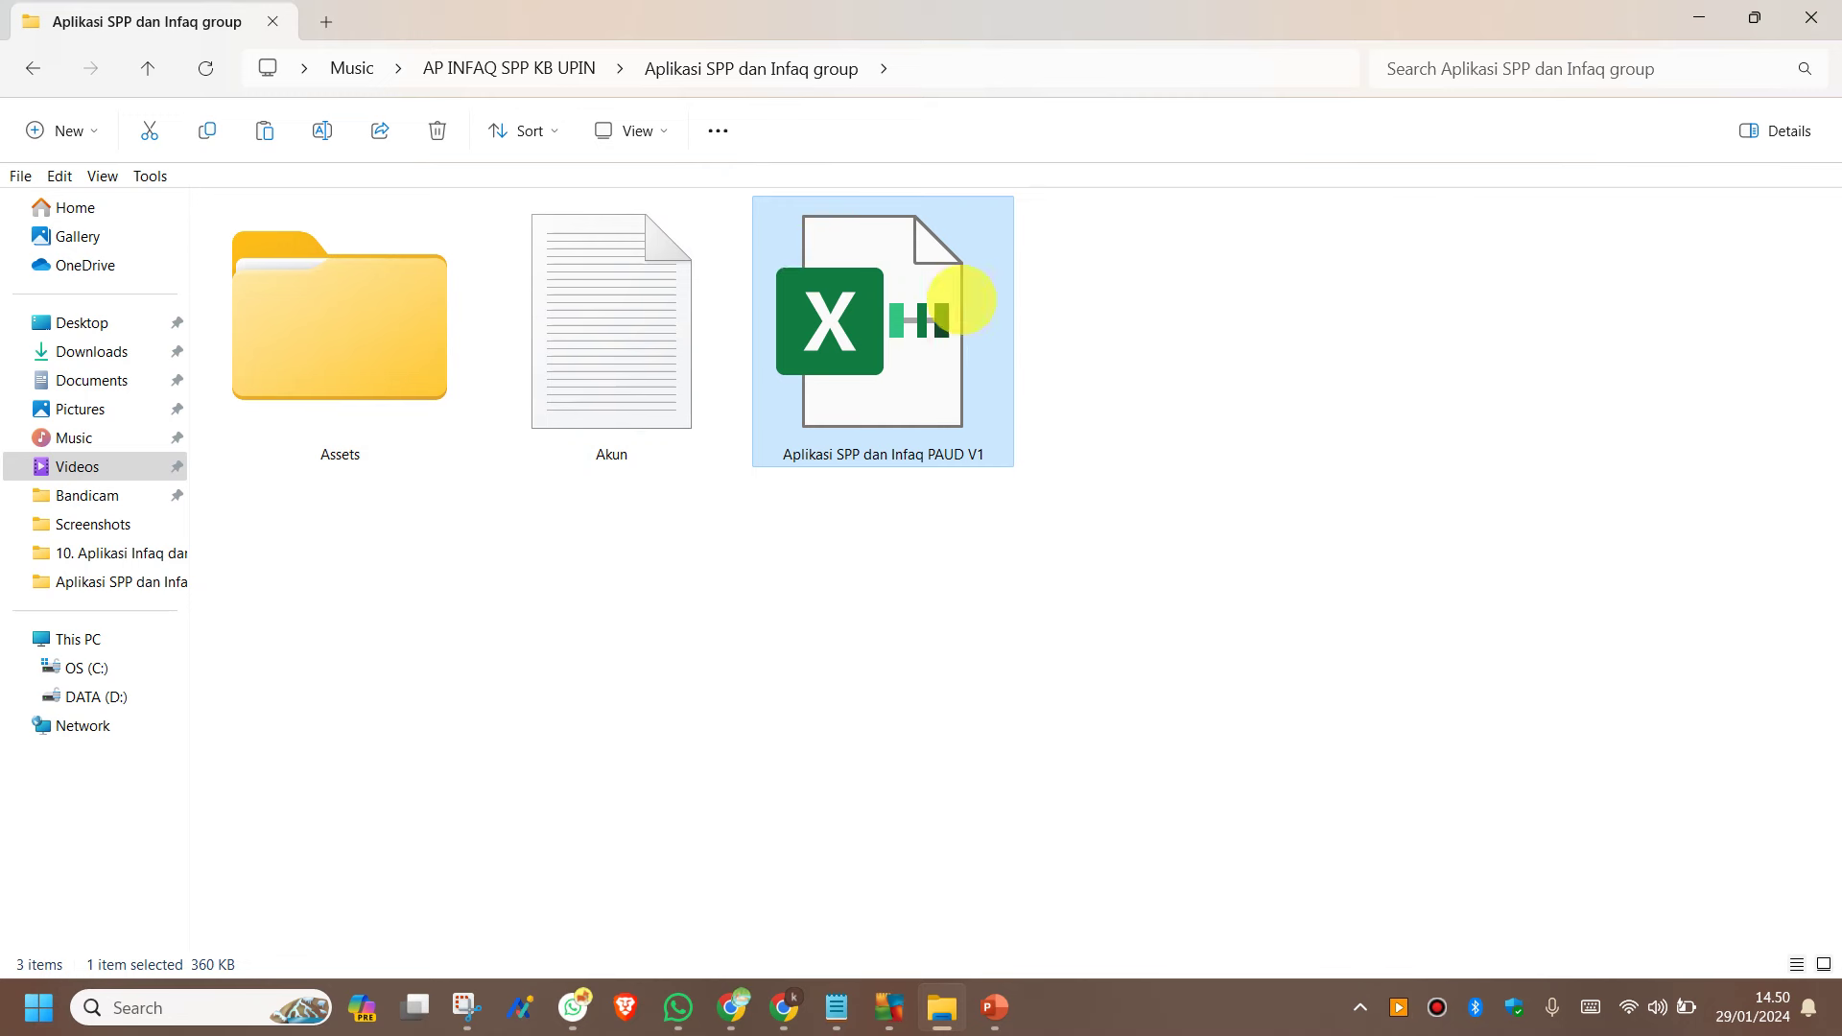
Tick Unblock in the PAUD V1 workbook's Properties, apply it and close the dialog.
right_click(834, 306)
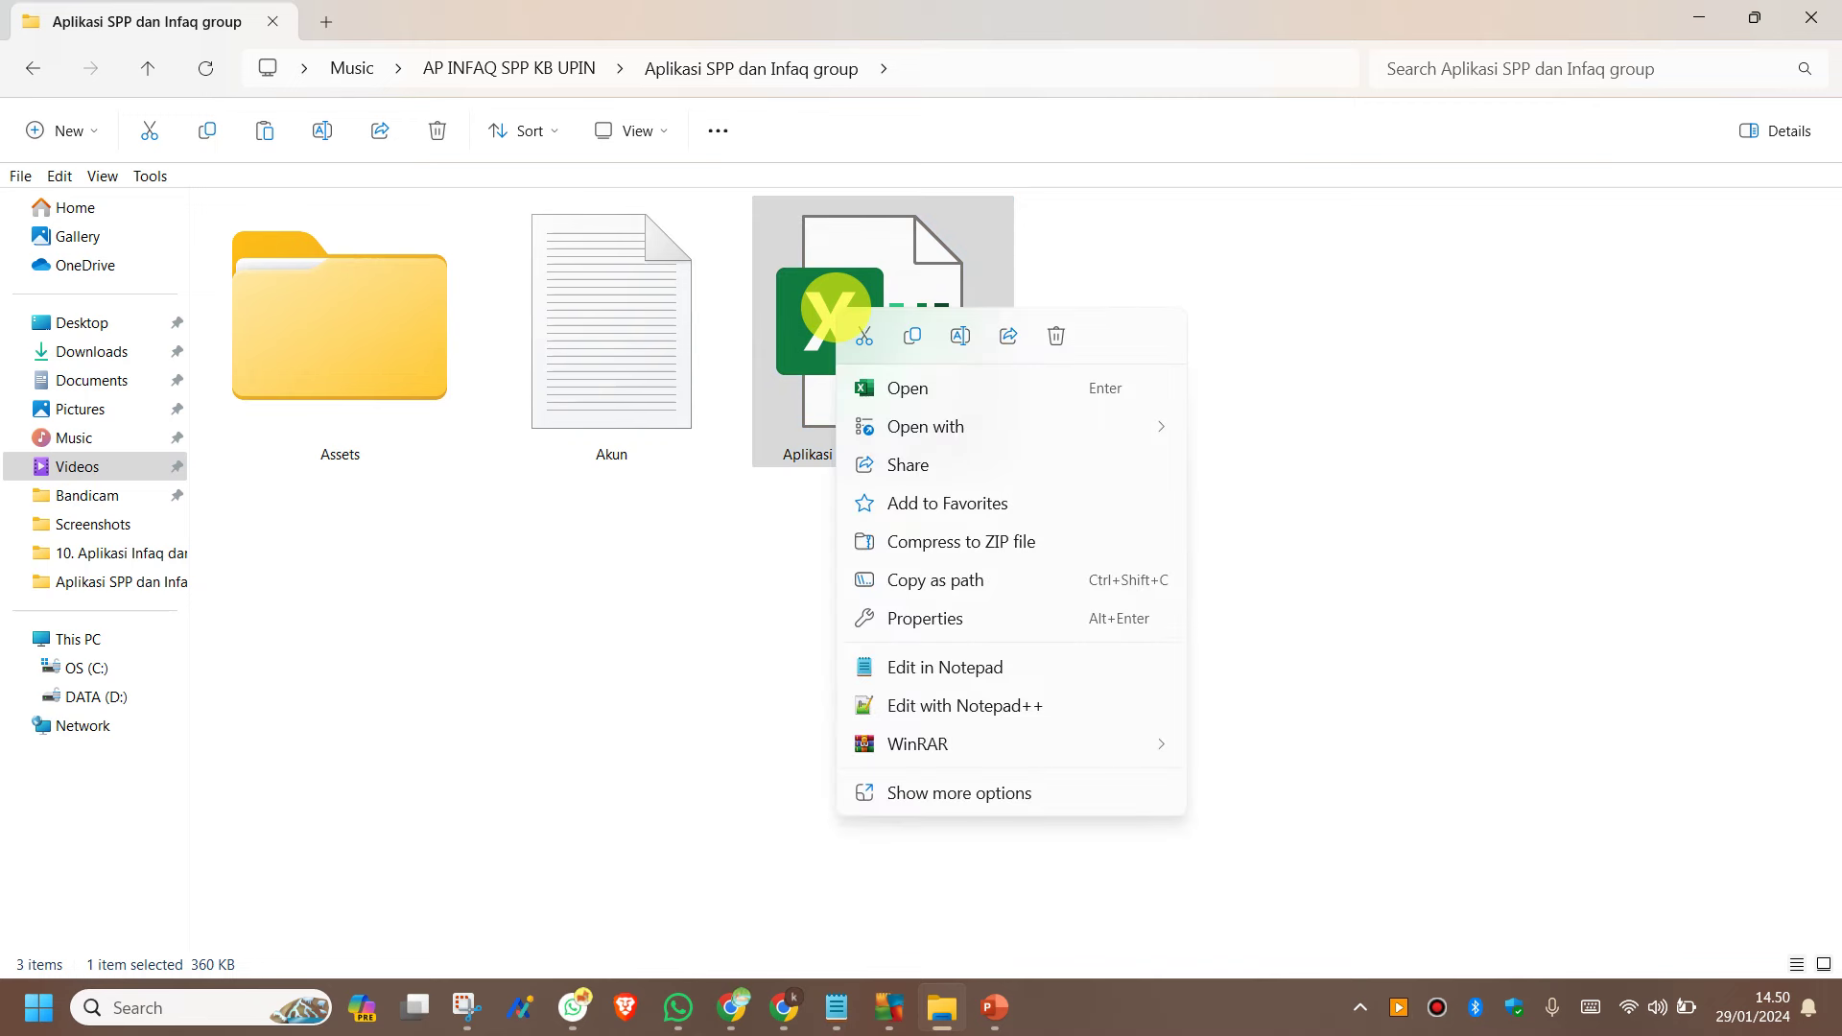
click(930, 625)
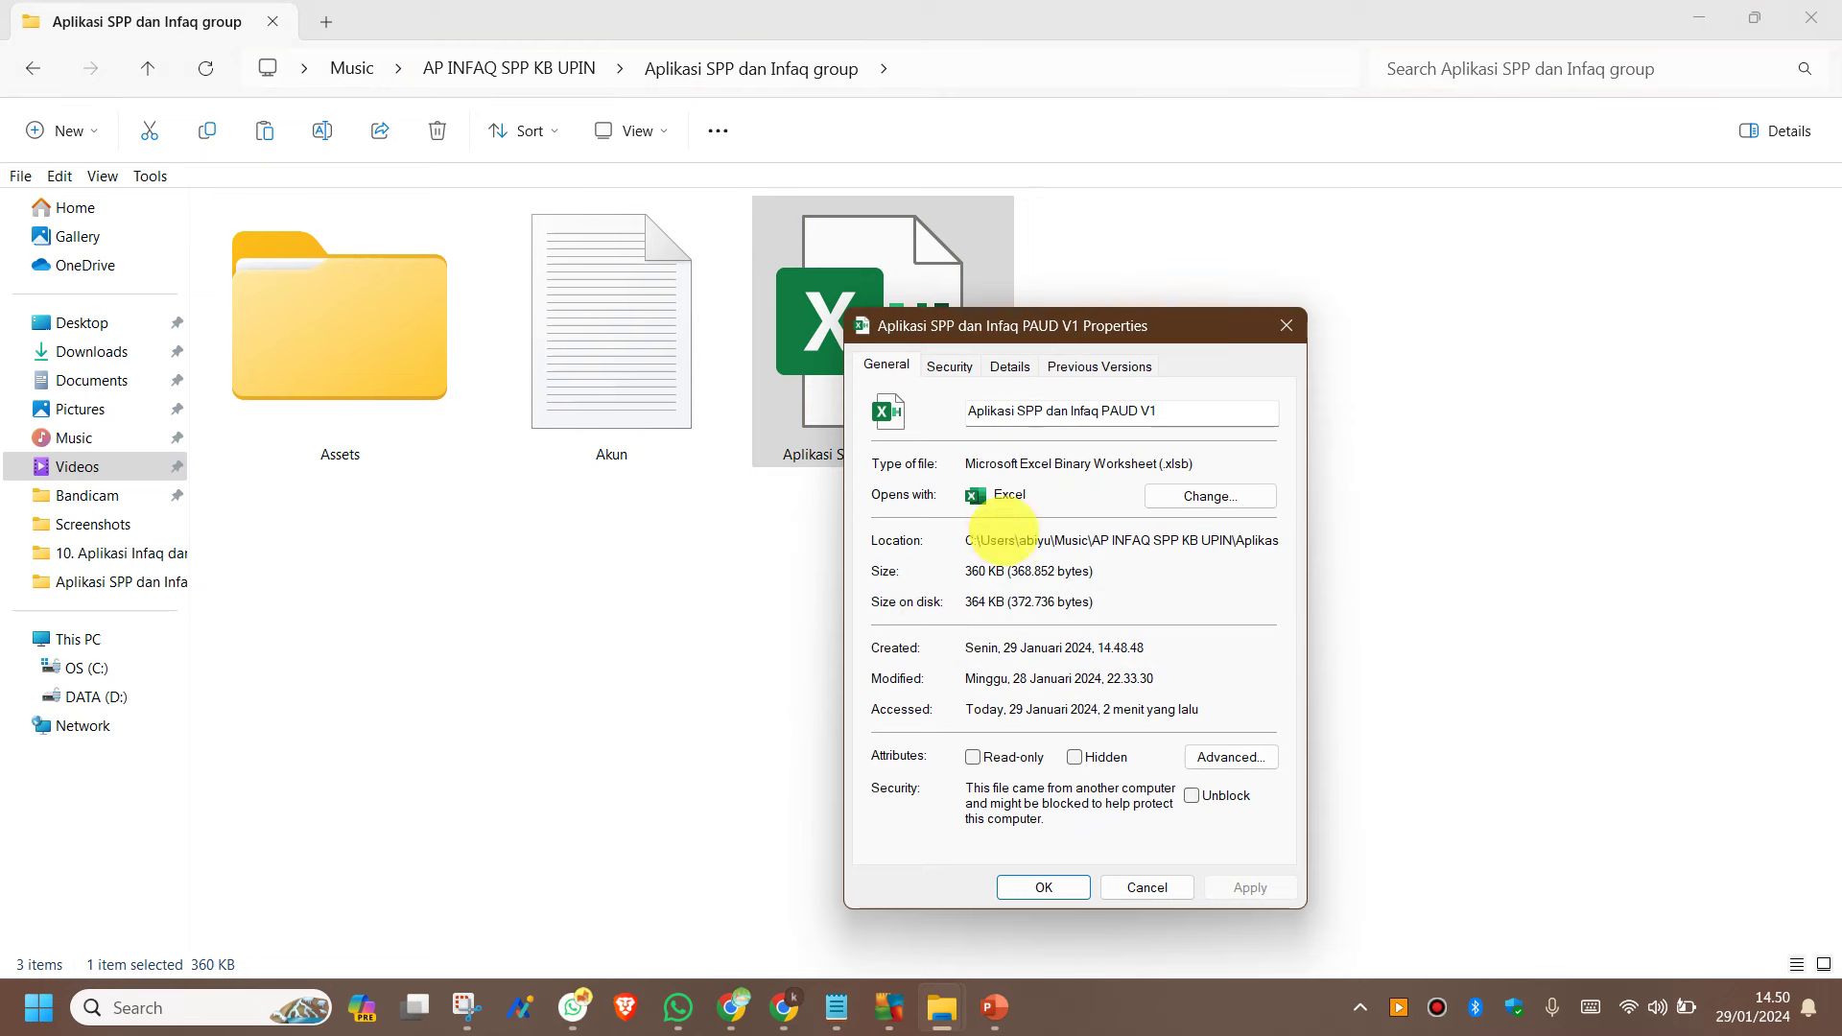
drag(993, 333, 737, 152)
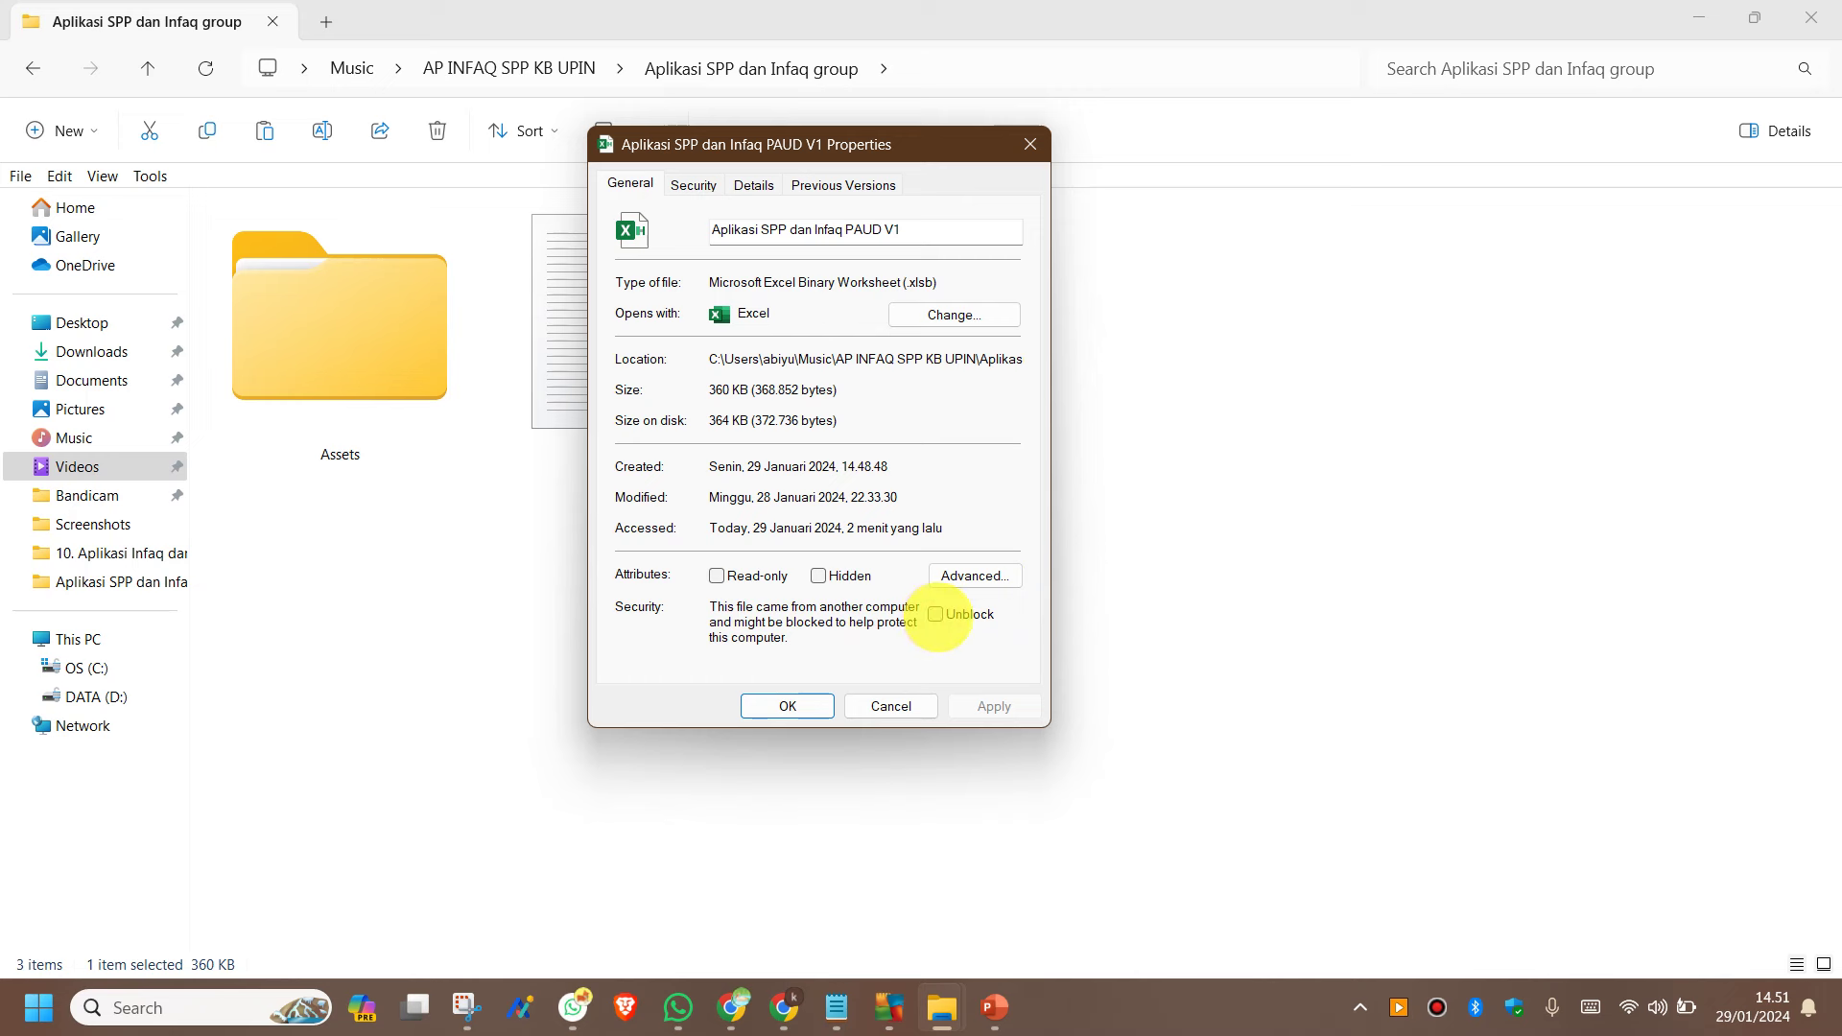
click(936, 615)
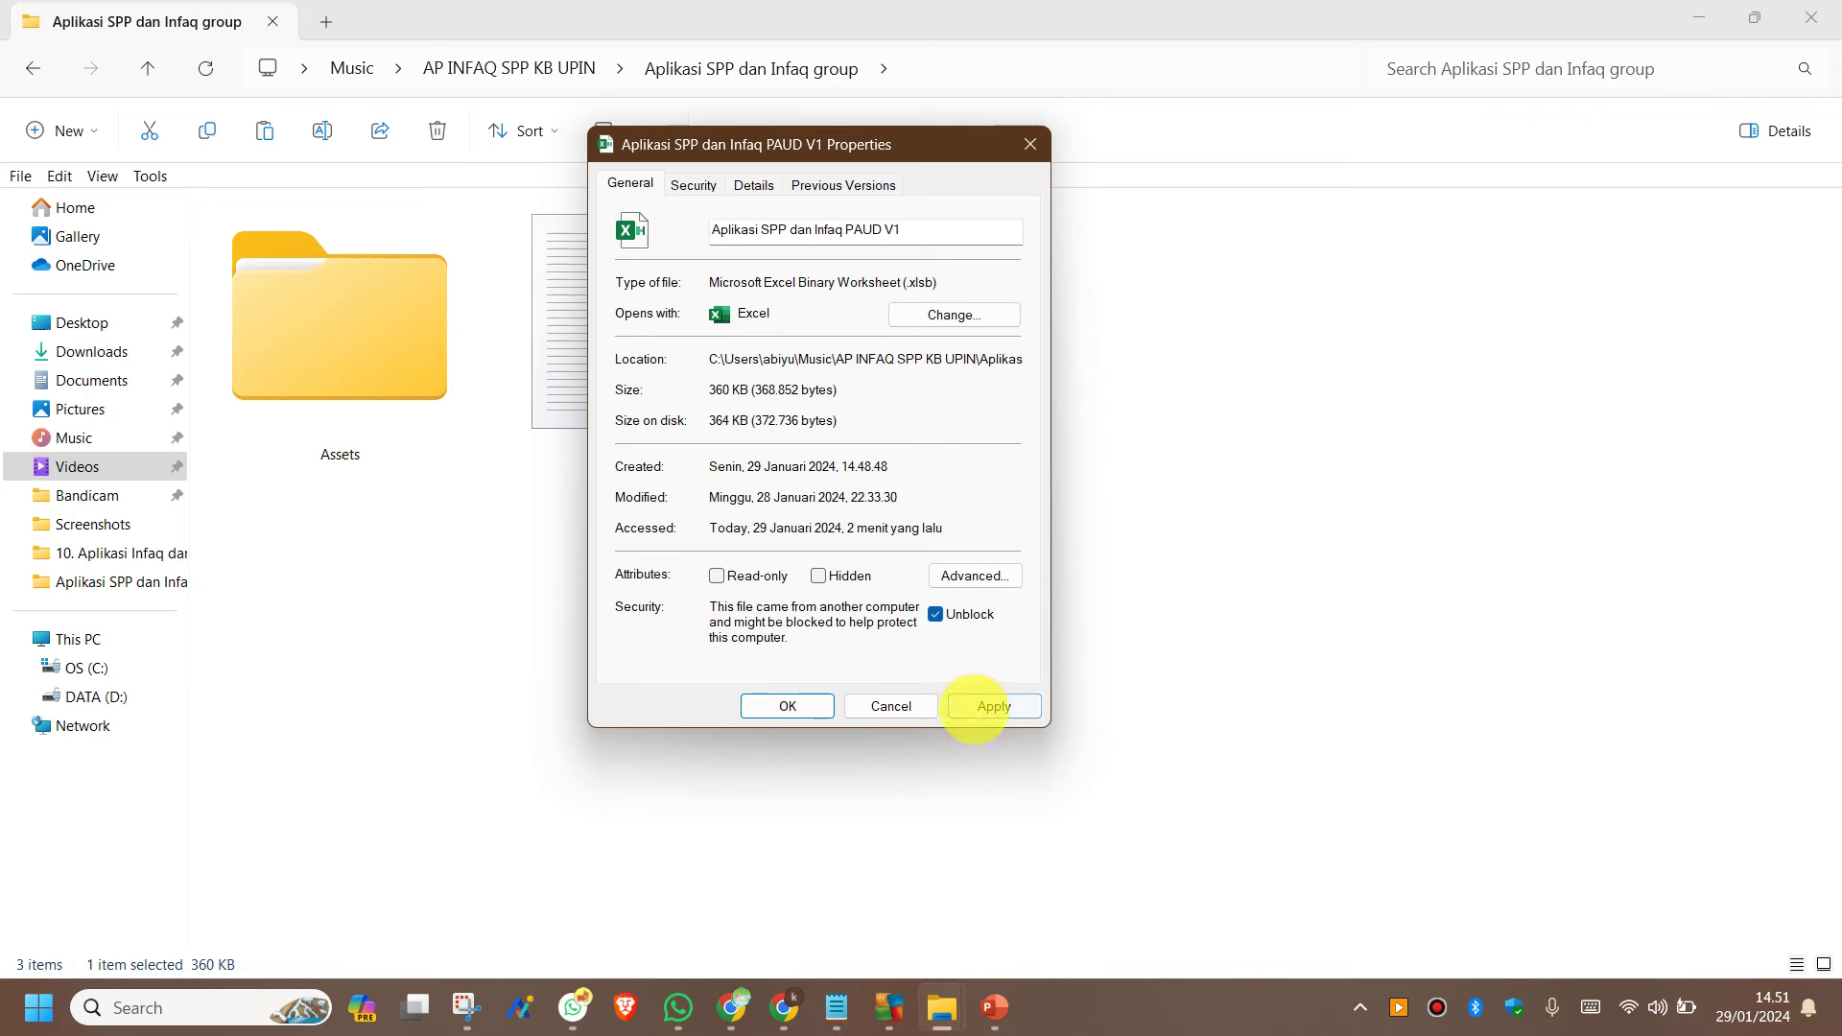
click(979, 704)
click(788, 706)
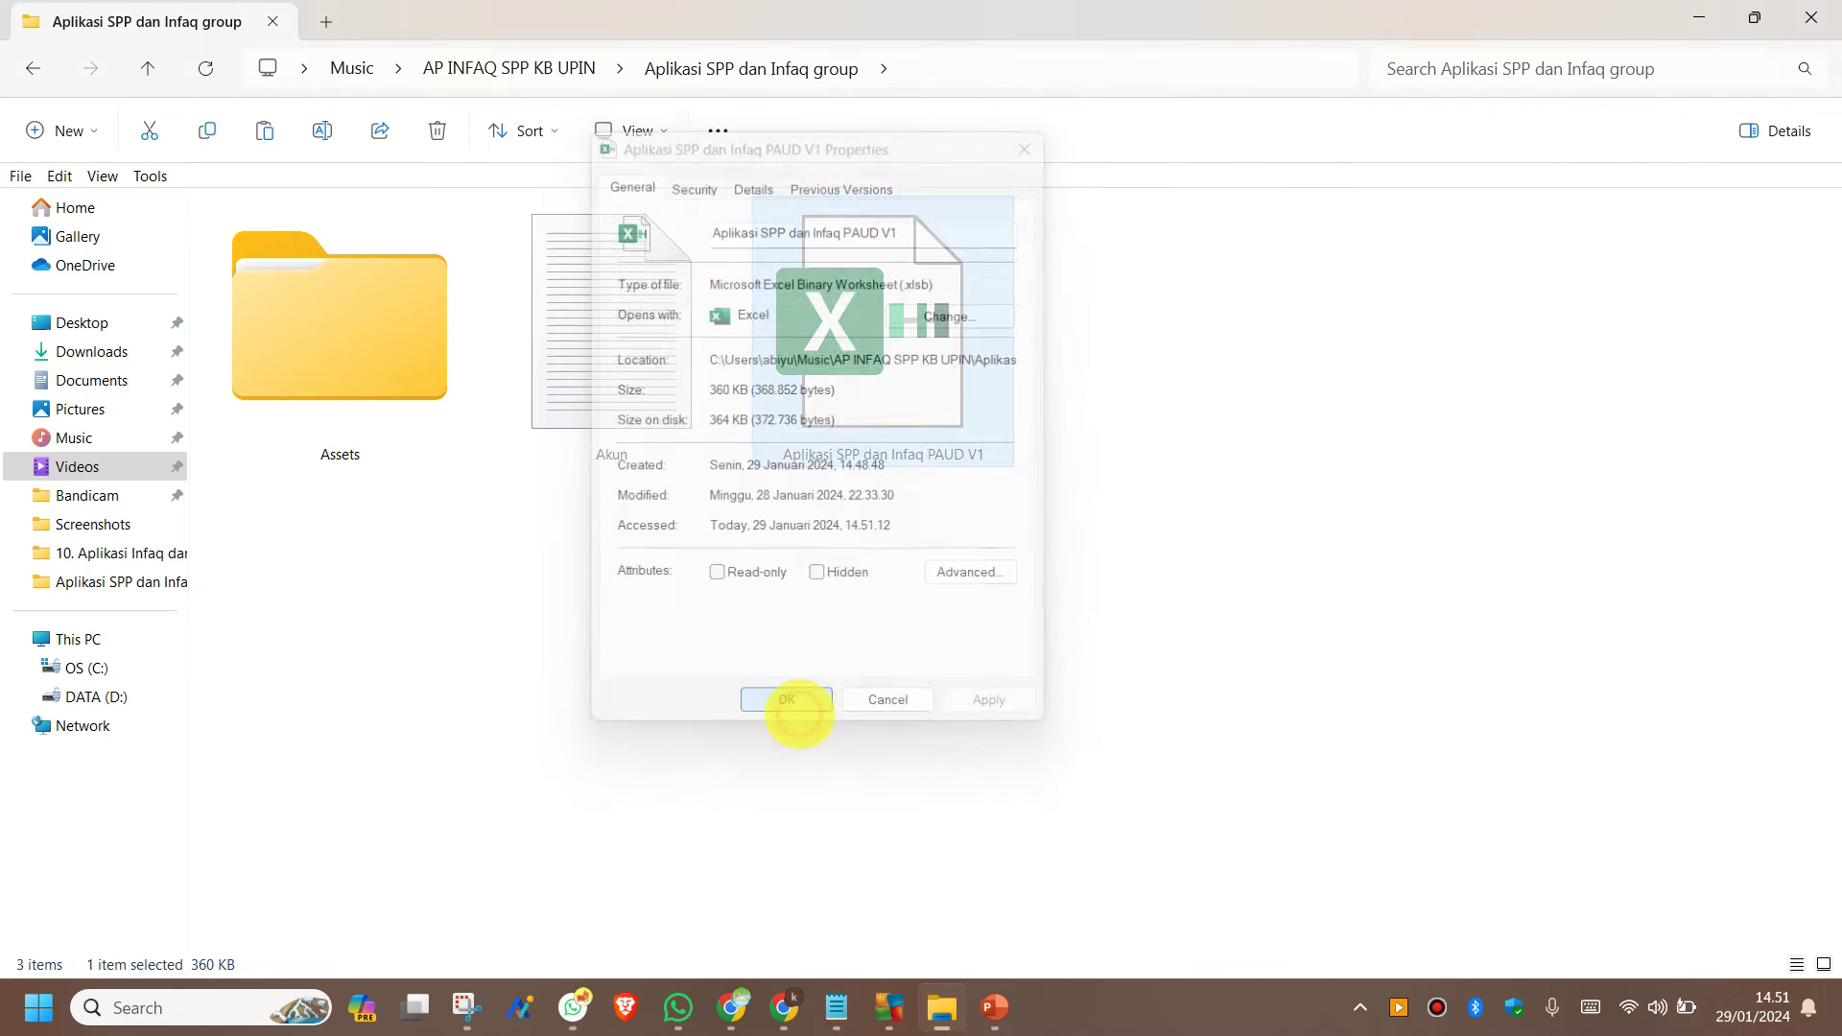
click(969, 624)
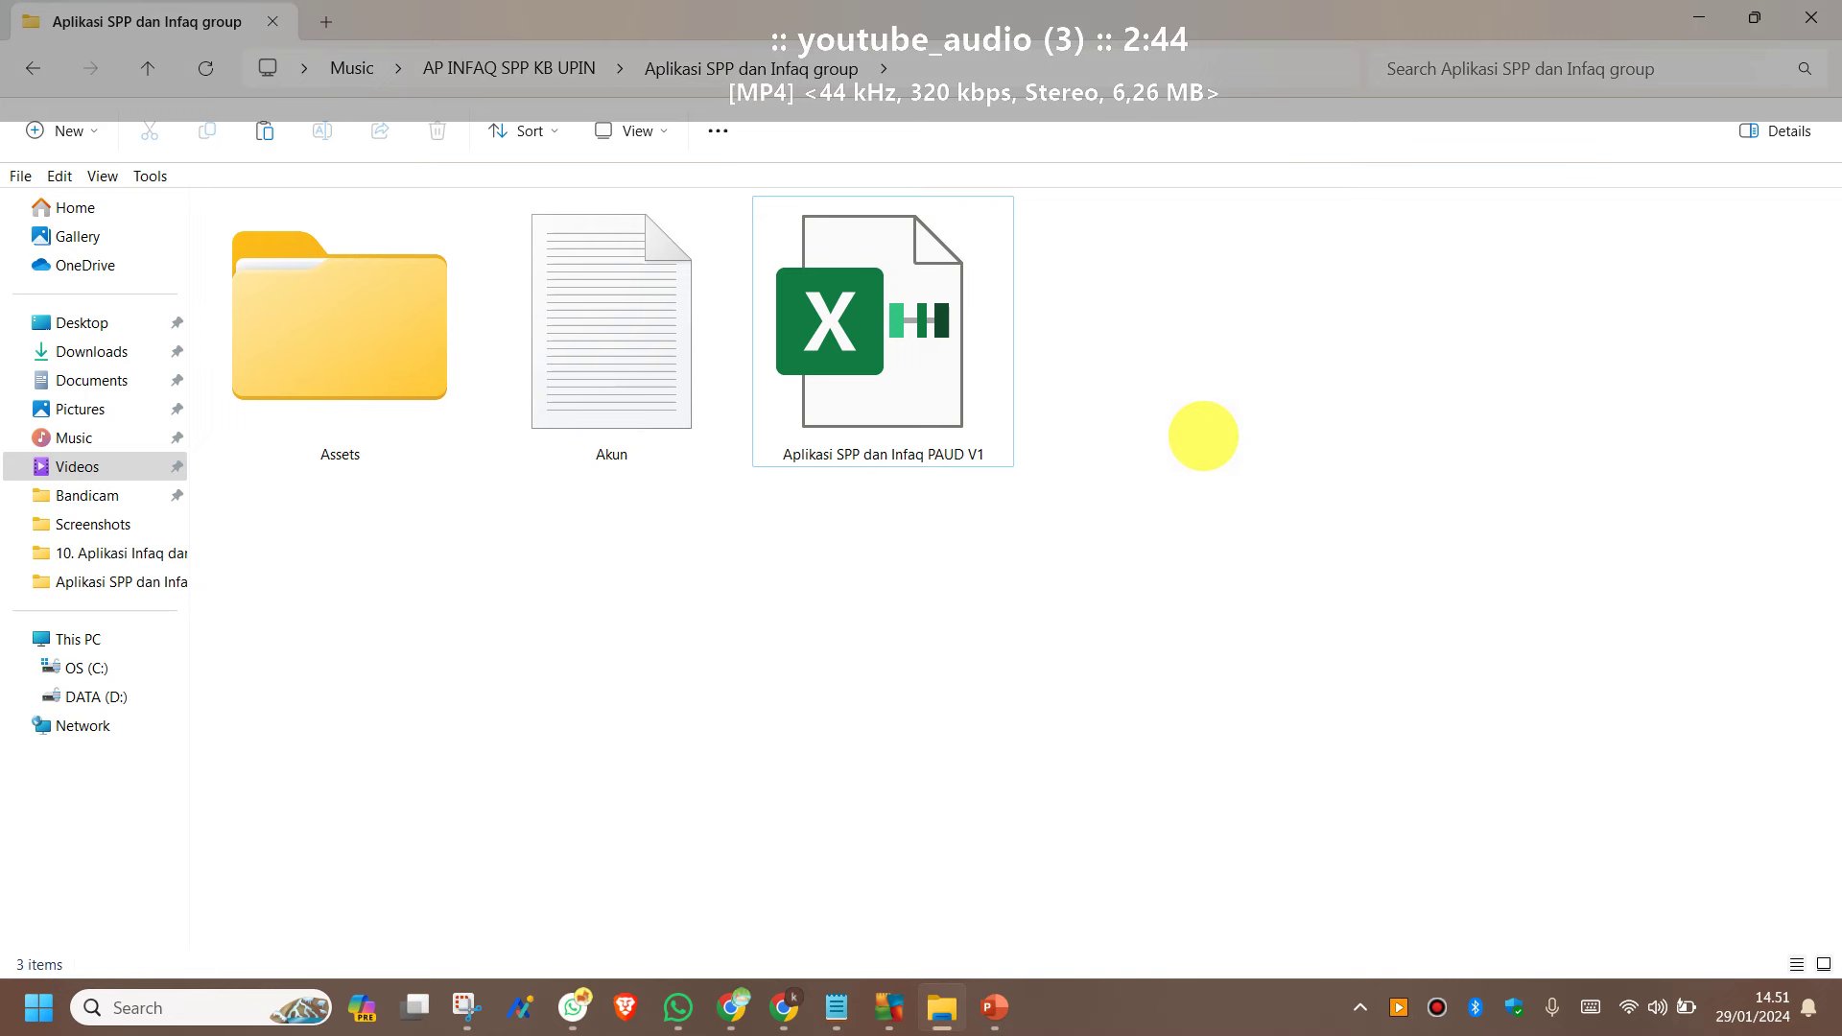
Open the Aplikasi SPP dan Infaq PAUD V1 workbook in Excel.
click(929, 324)
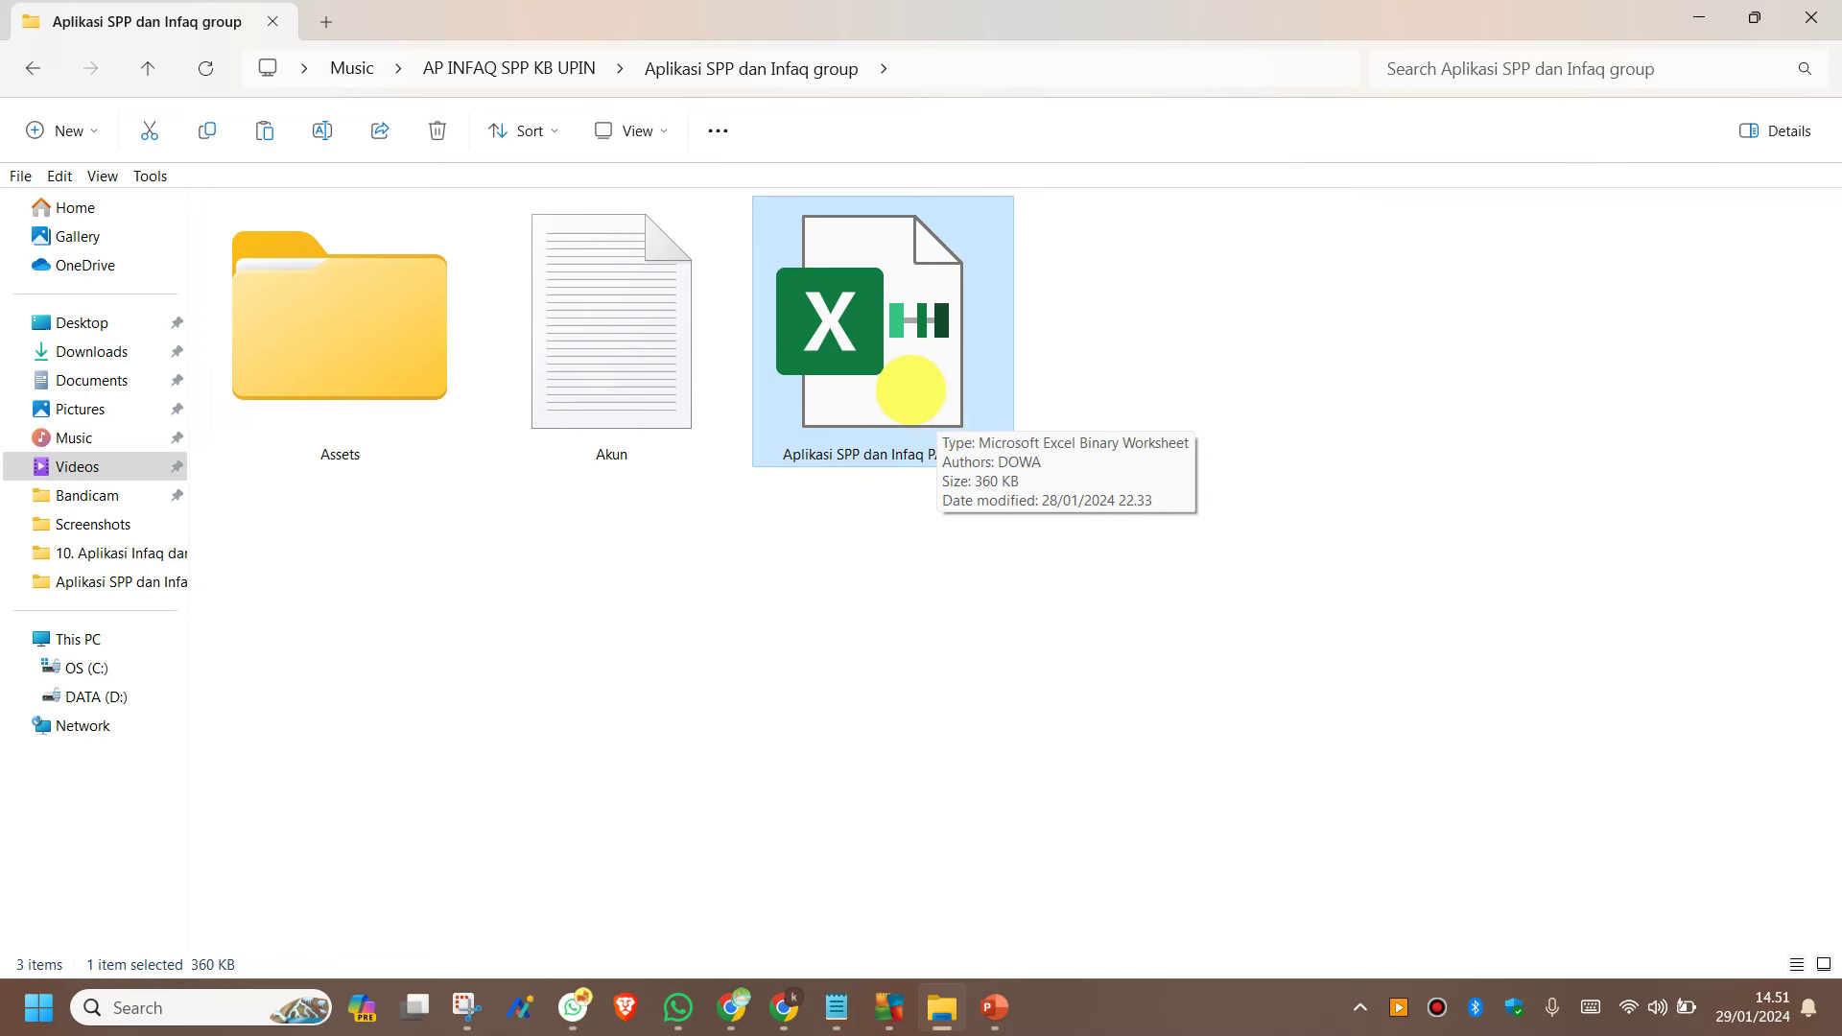
click(879, 345)
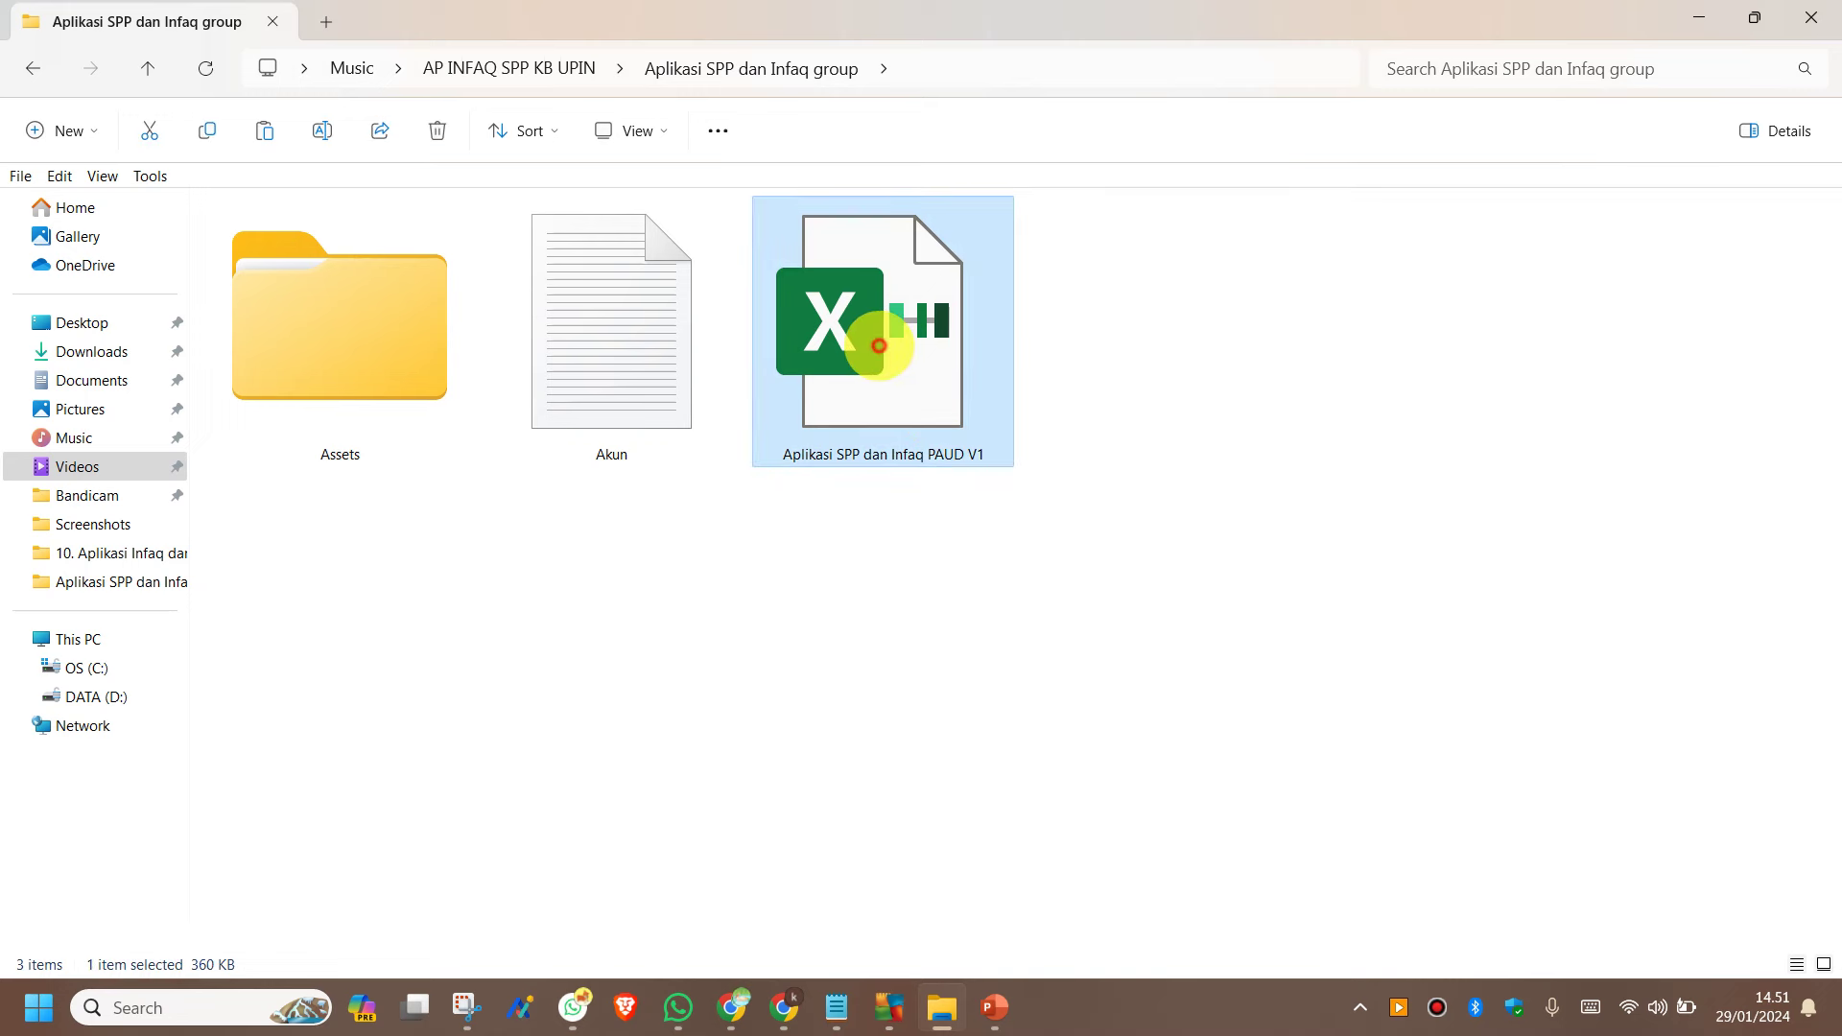
double_click(879, 346)
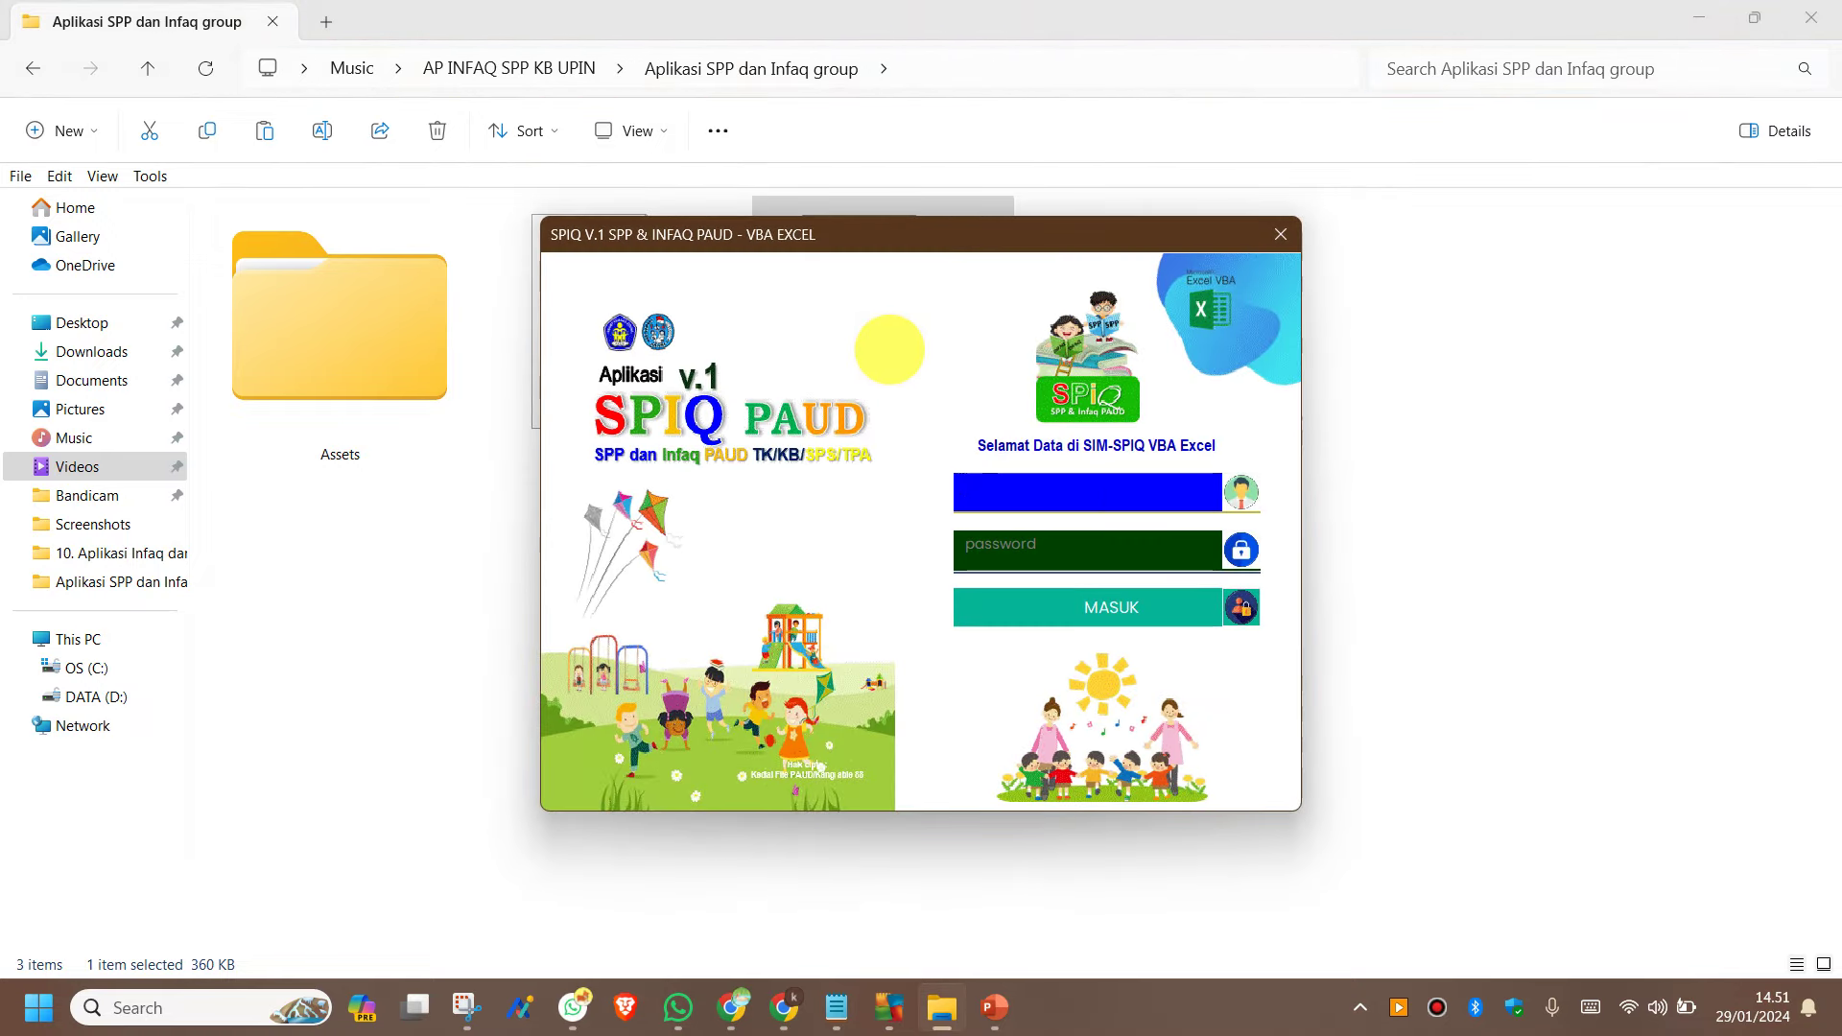
Log in to the SPIQ PAUD app with the username and password via MASUK.
text(admin)
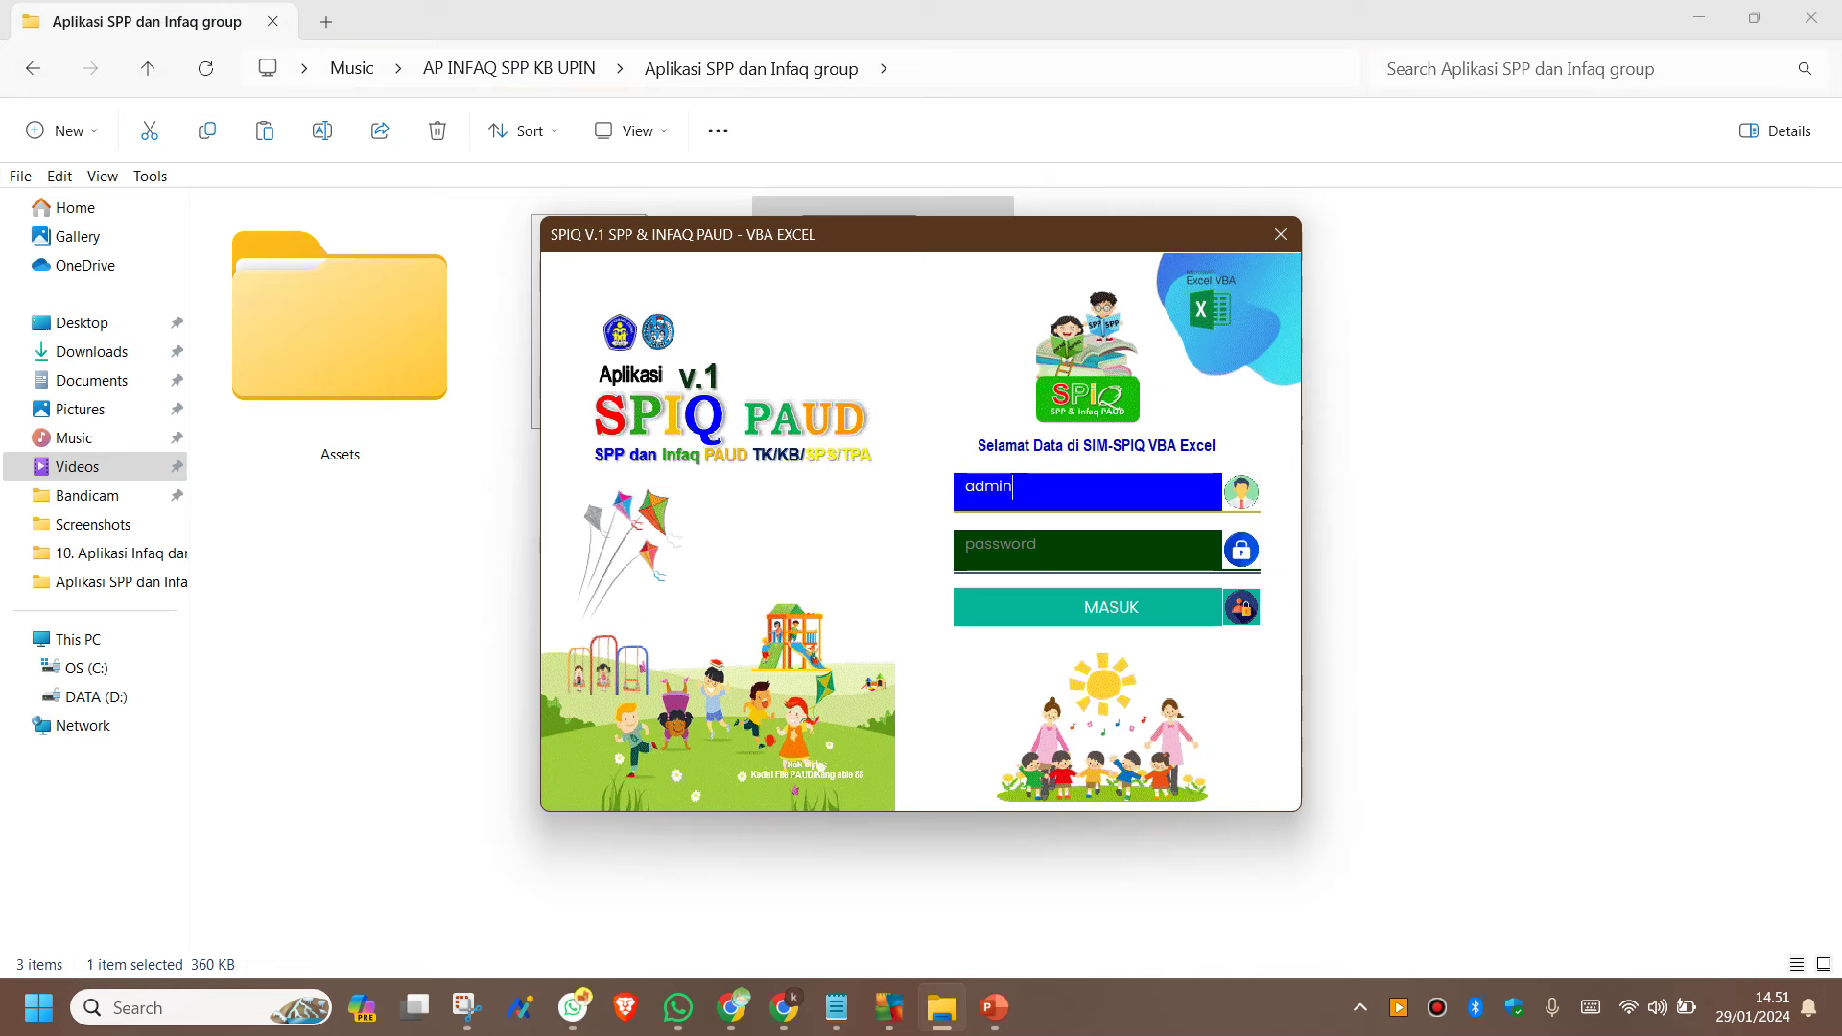
key(Tab)
text(dmin)
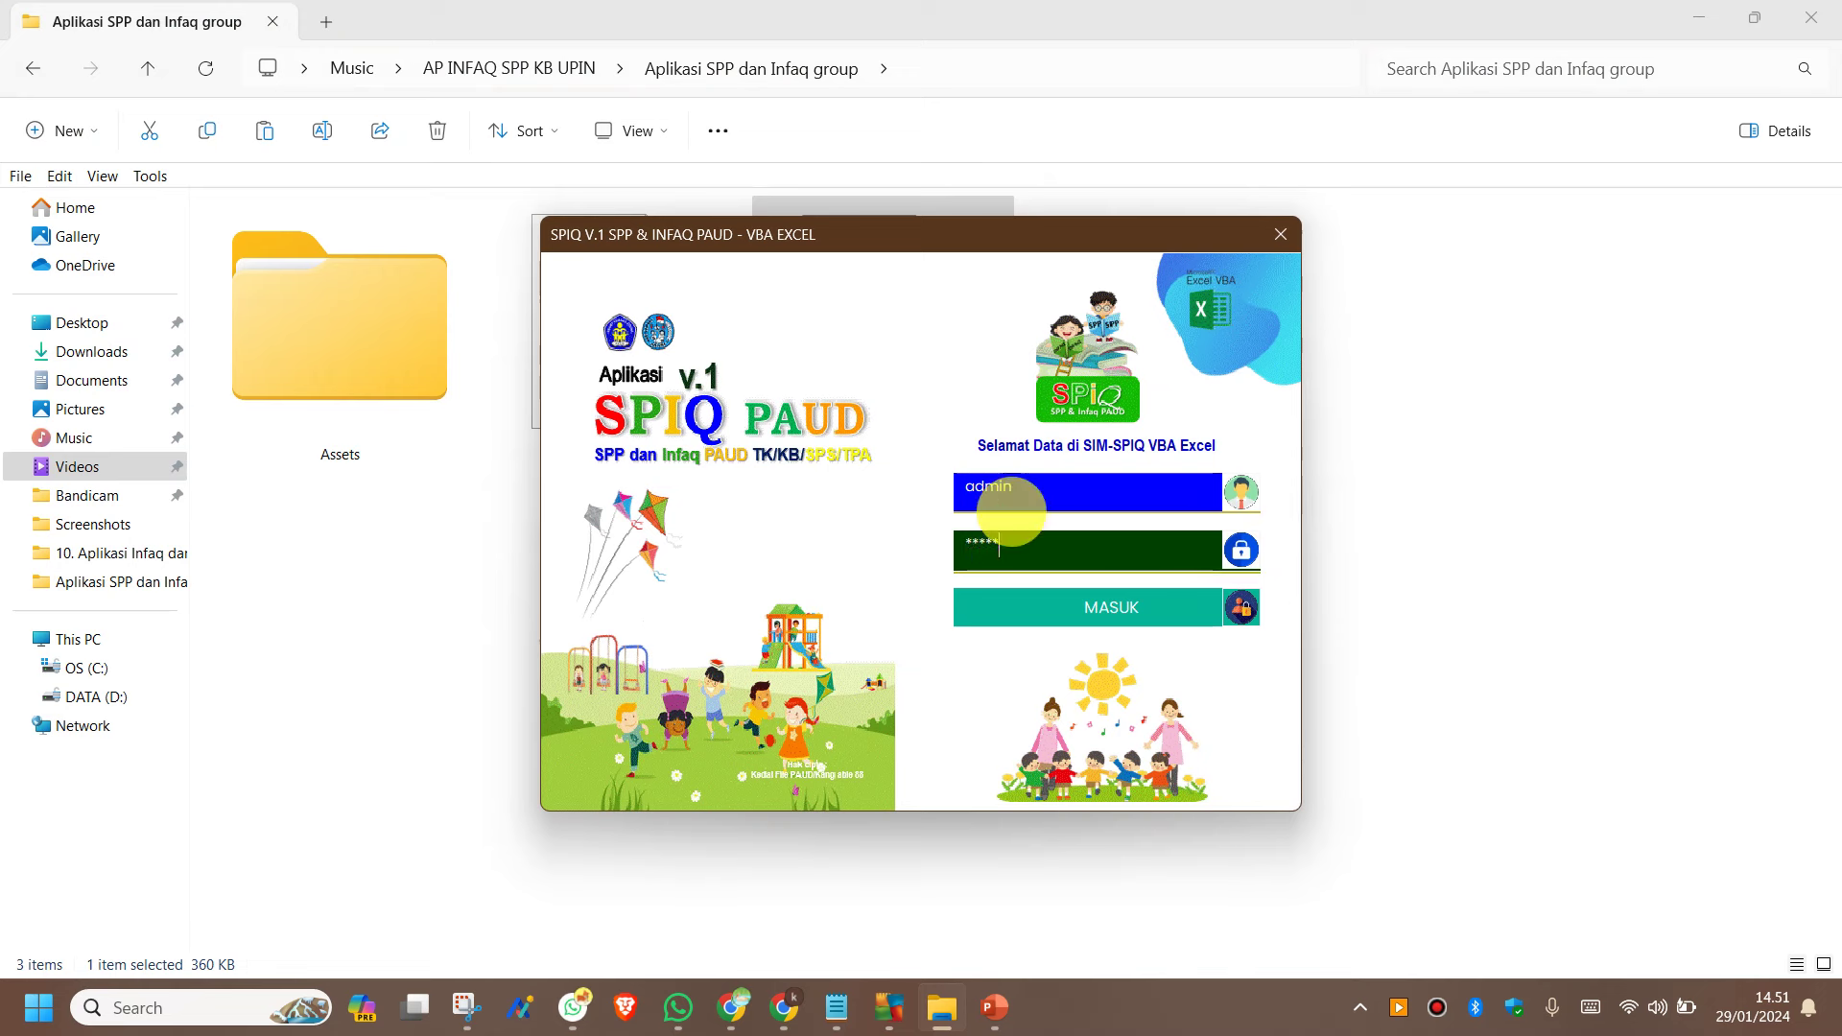
click(1065, 616)
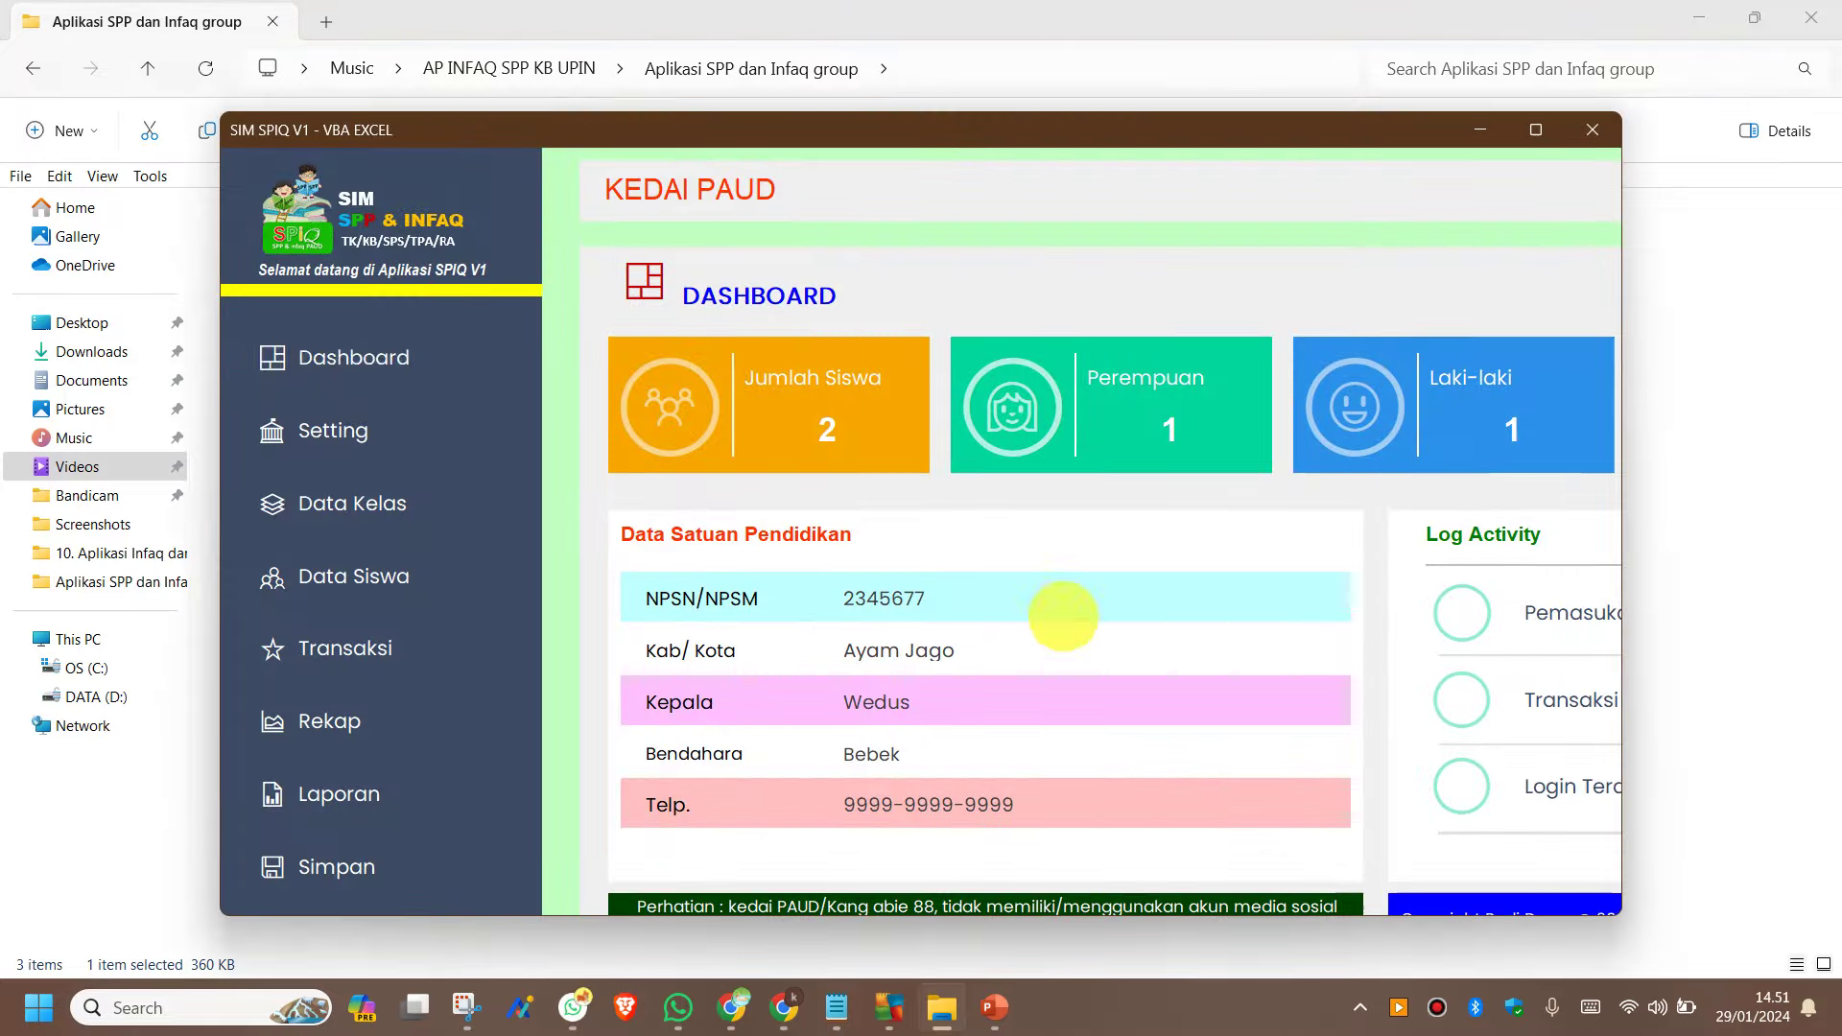
Maximize the SIM SPIQ V1 window to show all summary tiles and the activity log.
click(1538, 132)
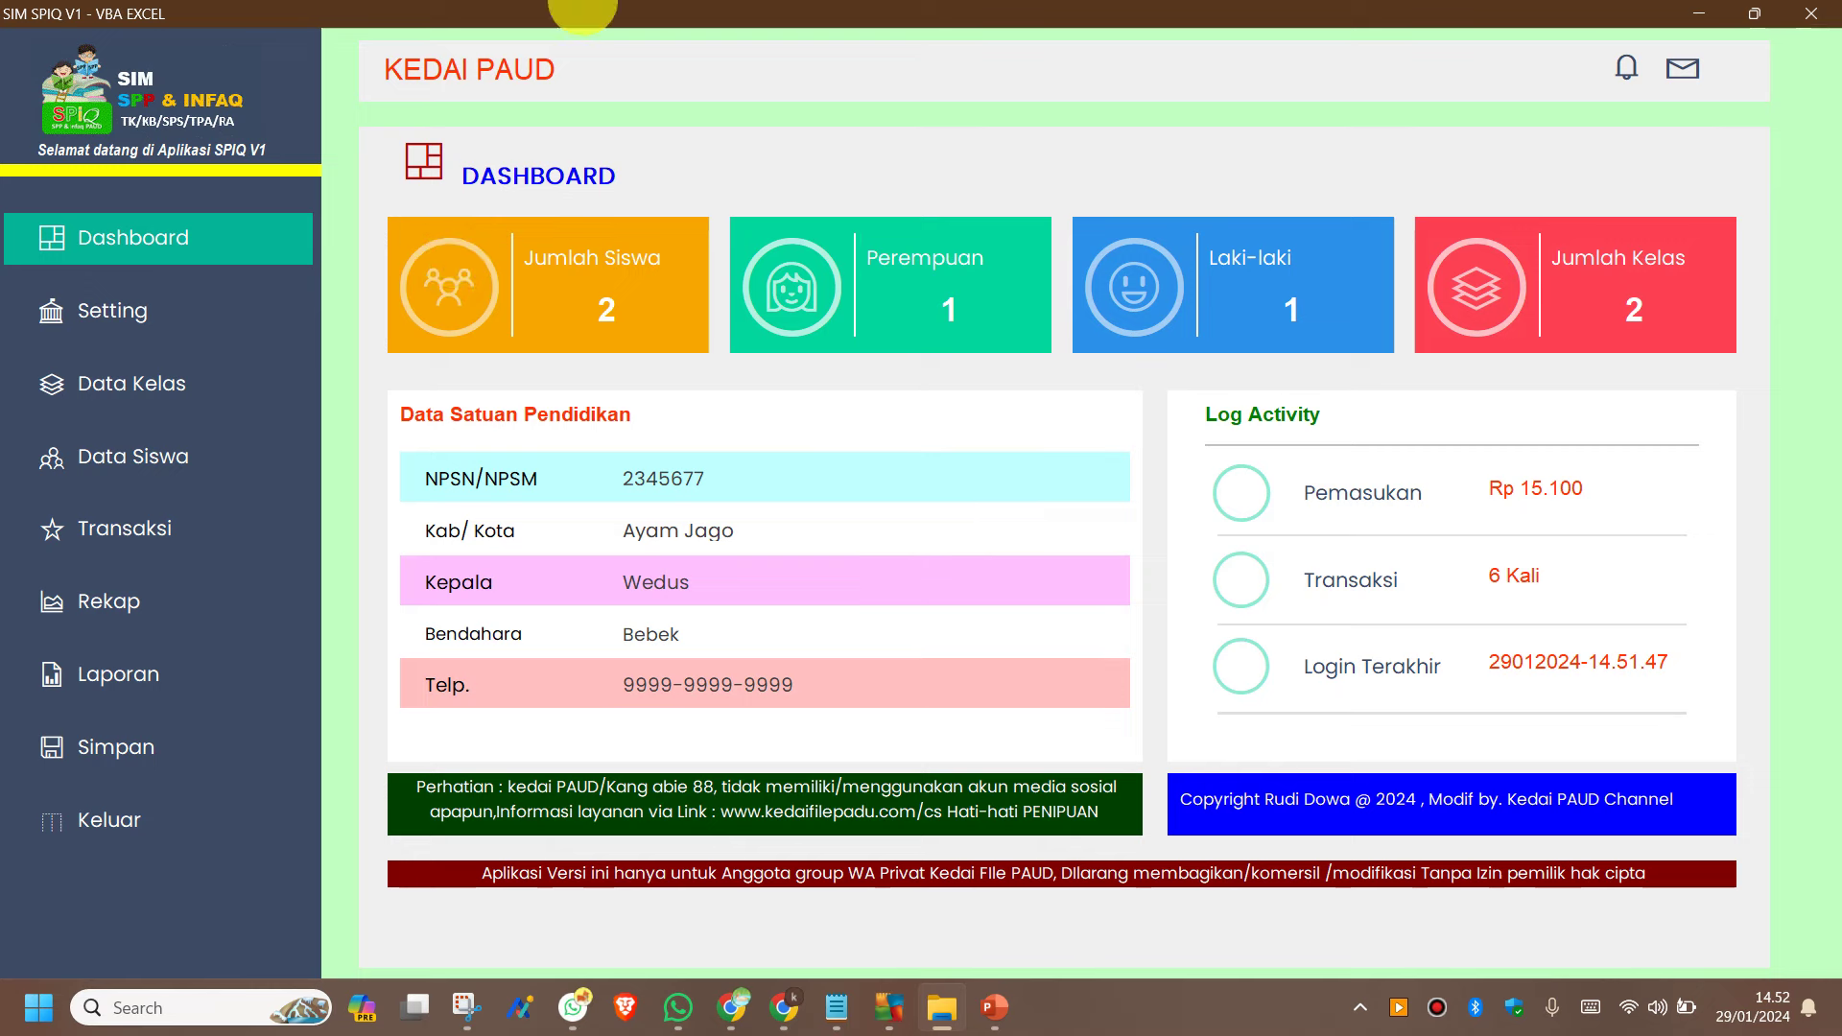
mouse_move(897, 15)
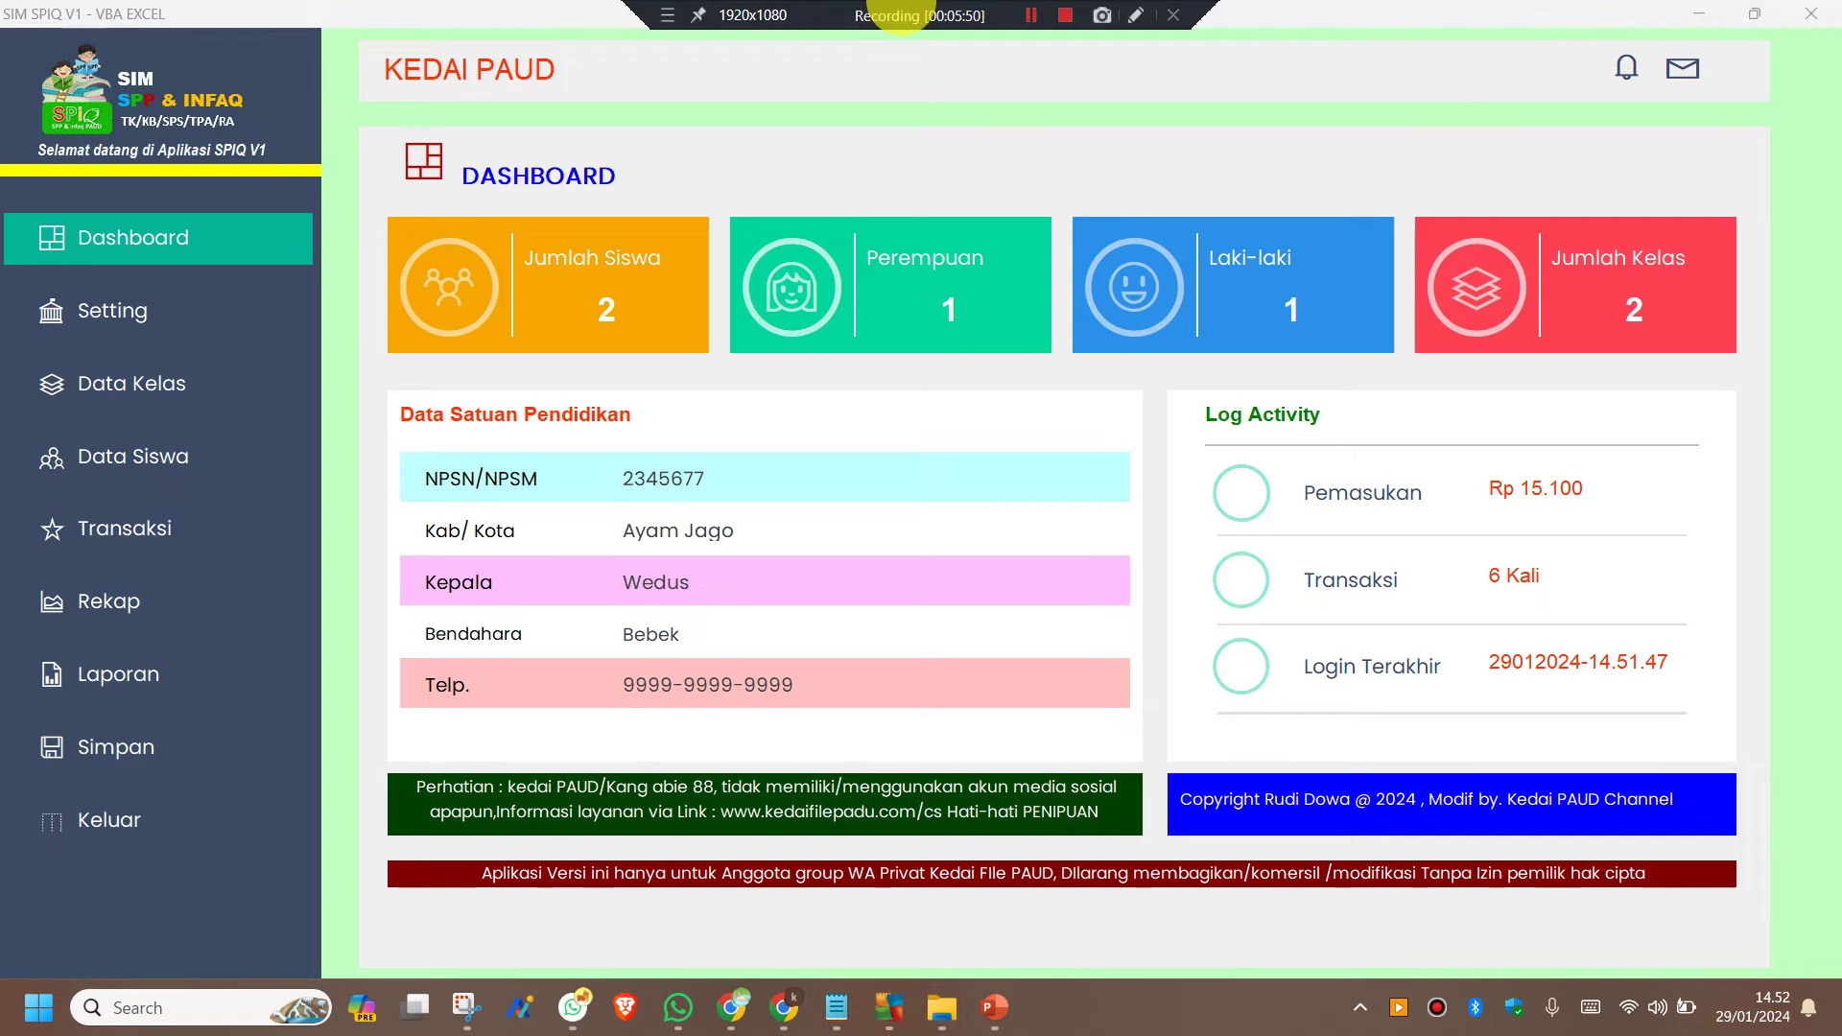